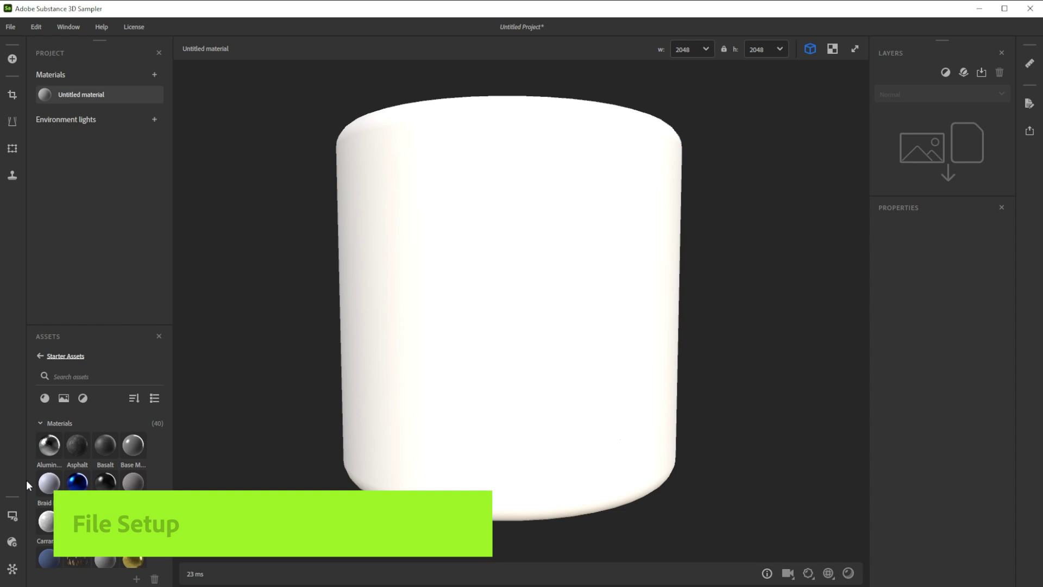
- Check the viewer's mesh and environment settings, then close them
click(12, 516)
scroll(109, 391, down, 10)
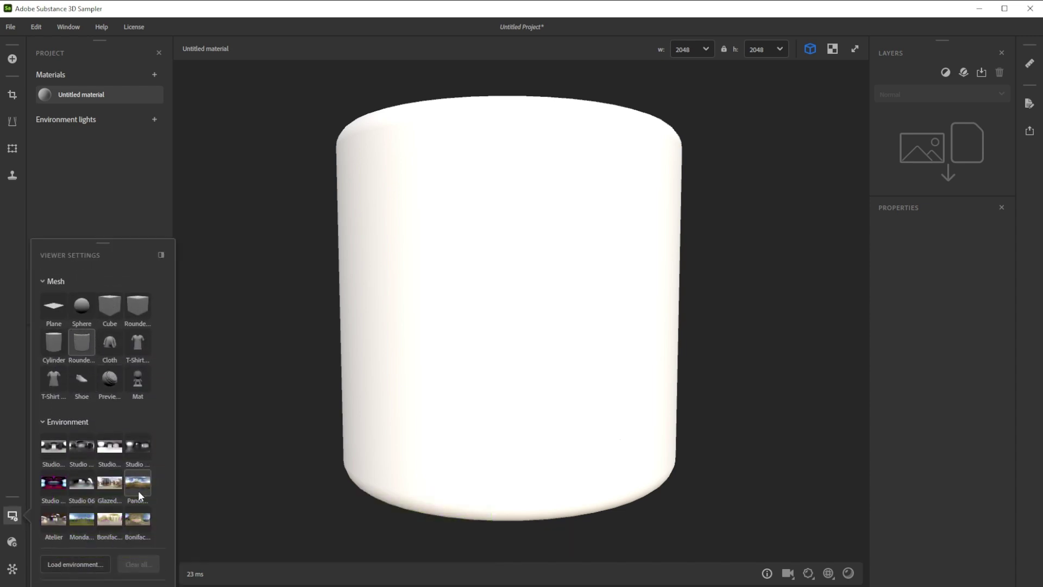
click(11, 517)
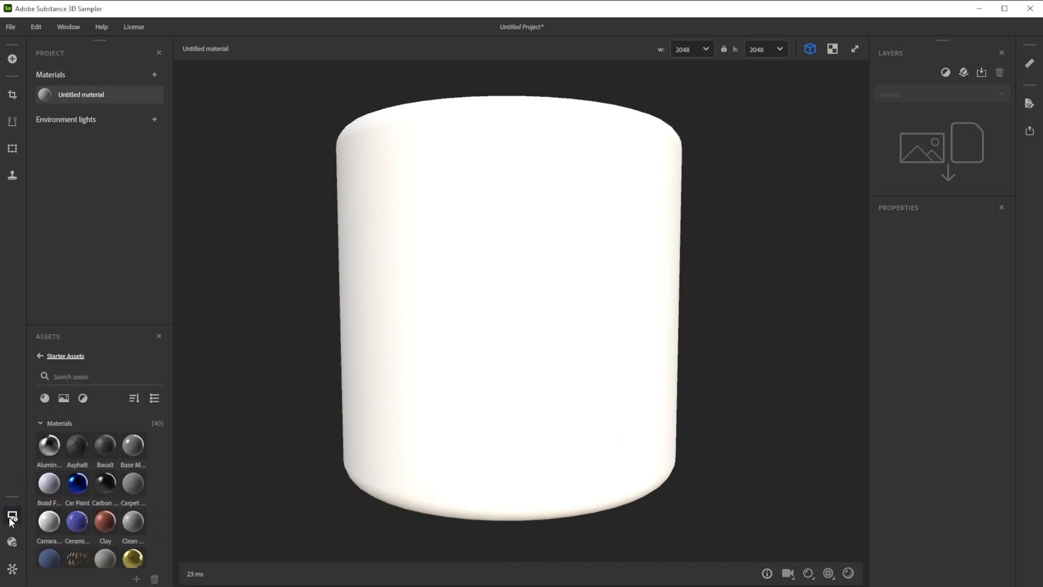
- Add a Surface Relief layer using Cell noise with the Random cell variant
click(943, 73)
text(su)
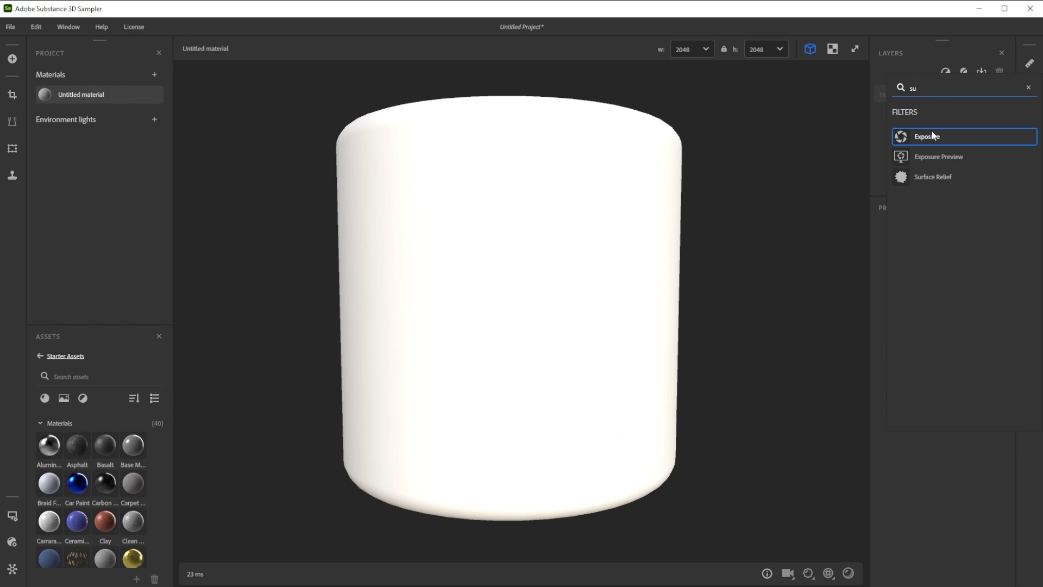
click(926, 176)
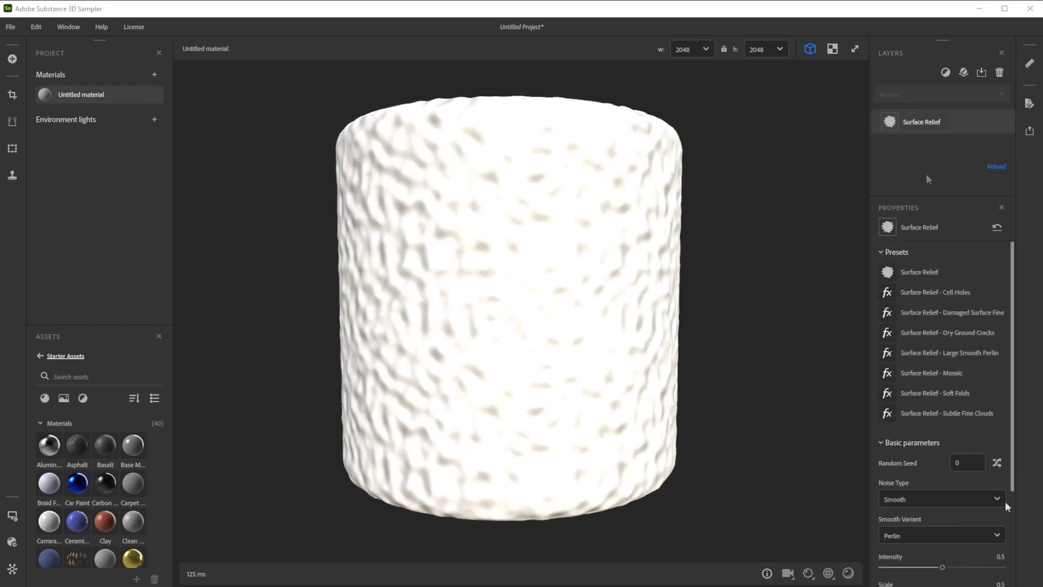
click(987, 505)
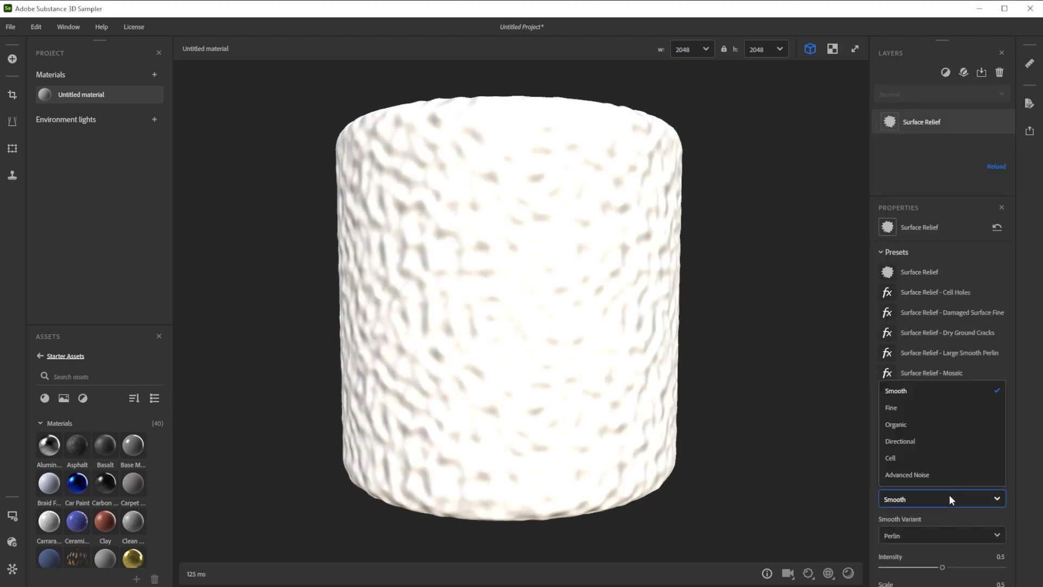
click(902, 455)
click(917, 536)
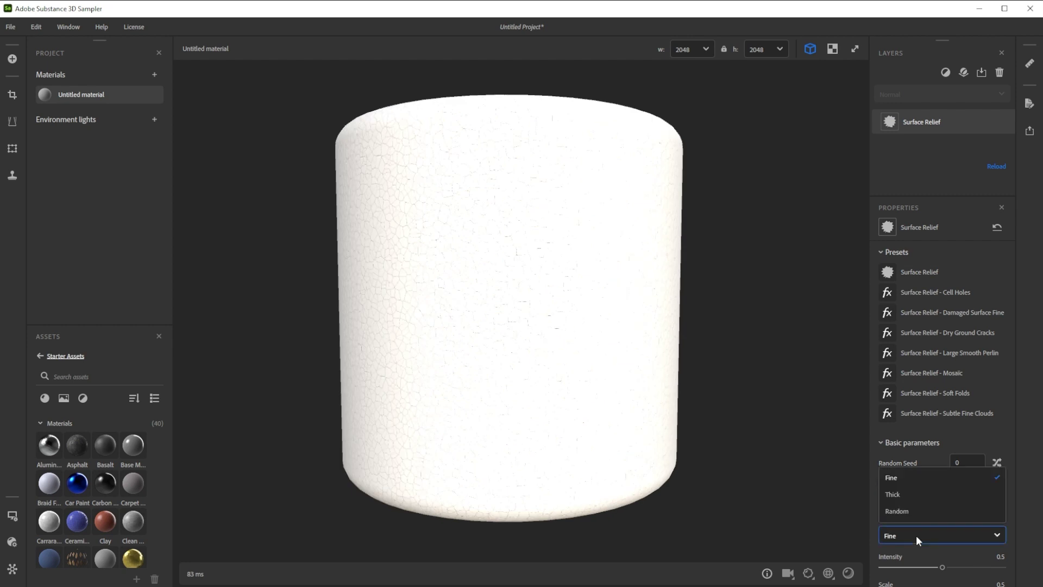
click(909, 506)
- Set the relief scale to 2 and ambient occlusion intensity to 0
scroll(910, 513, down, 3)
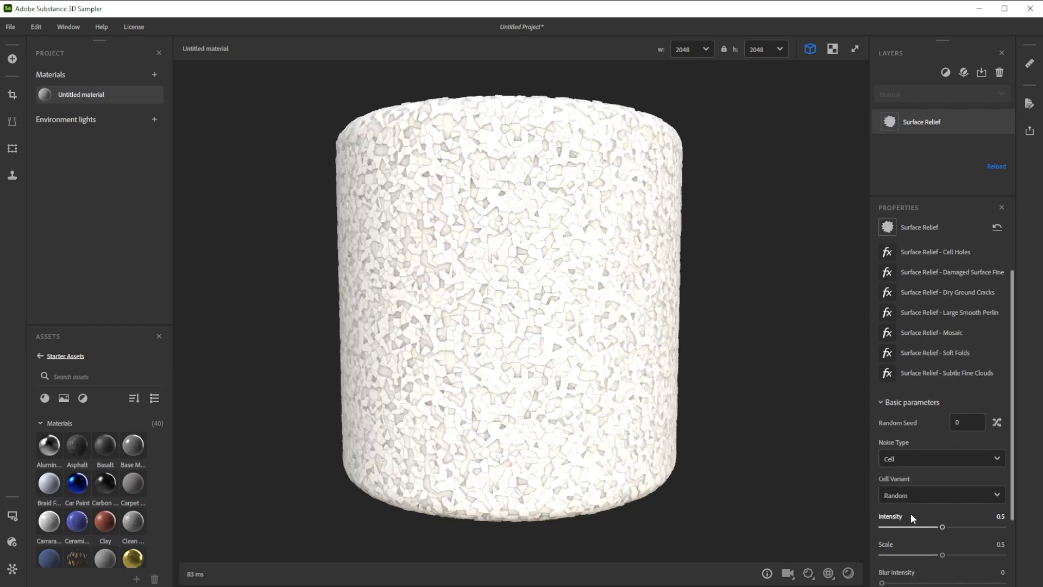
click(961, 514)
scroll(940, 549, down, 10)
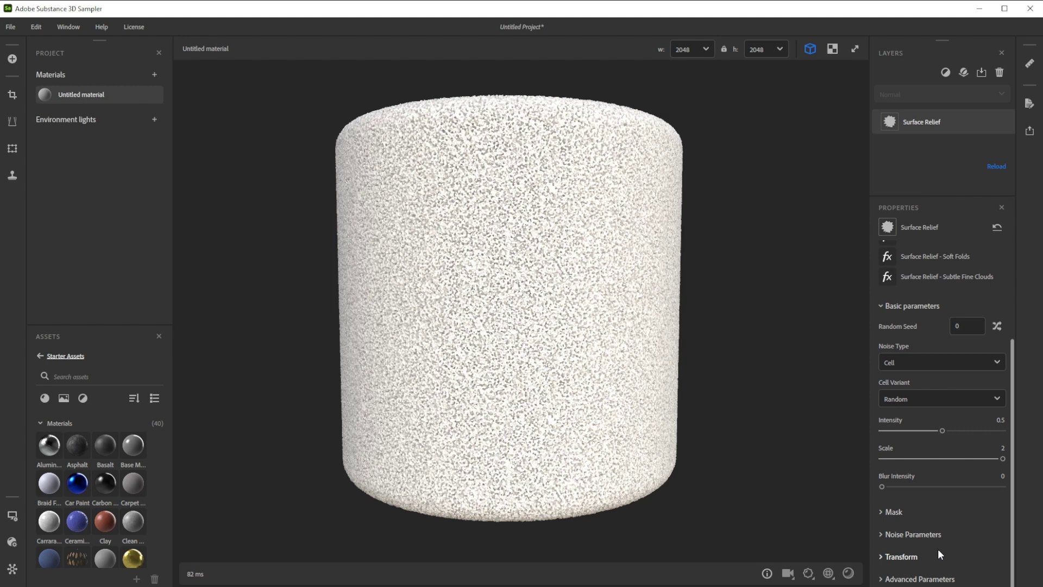
drag(992, 548, 843, 543)
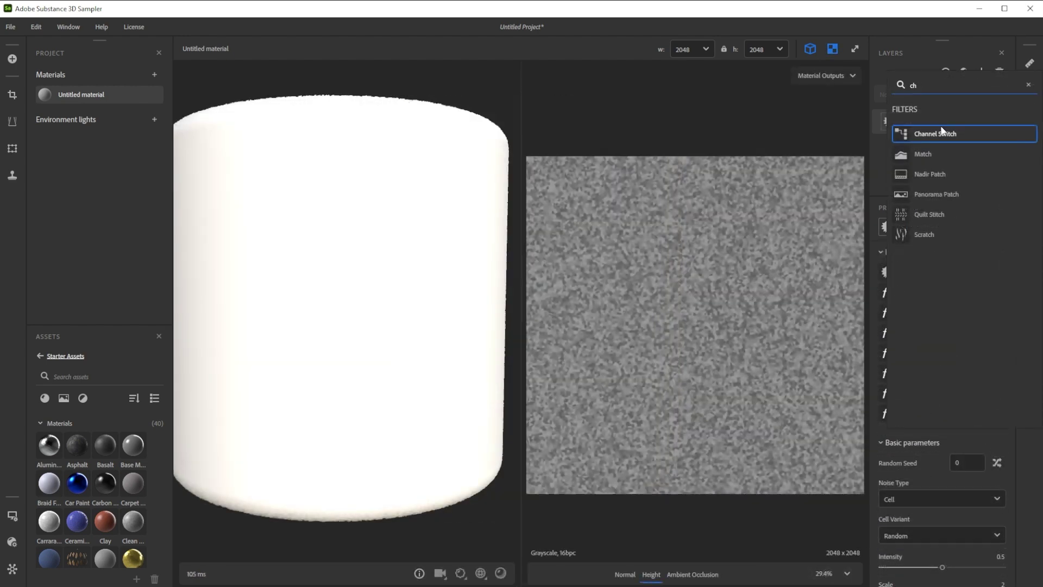
- Add a Channel Switch layer with Height as the input channel
click(942, 133)
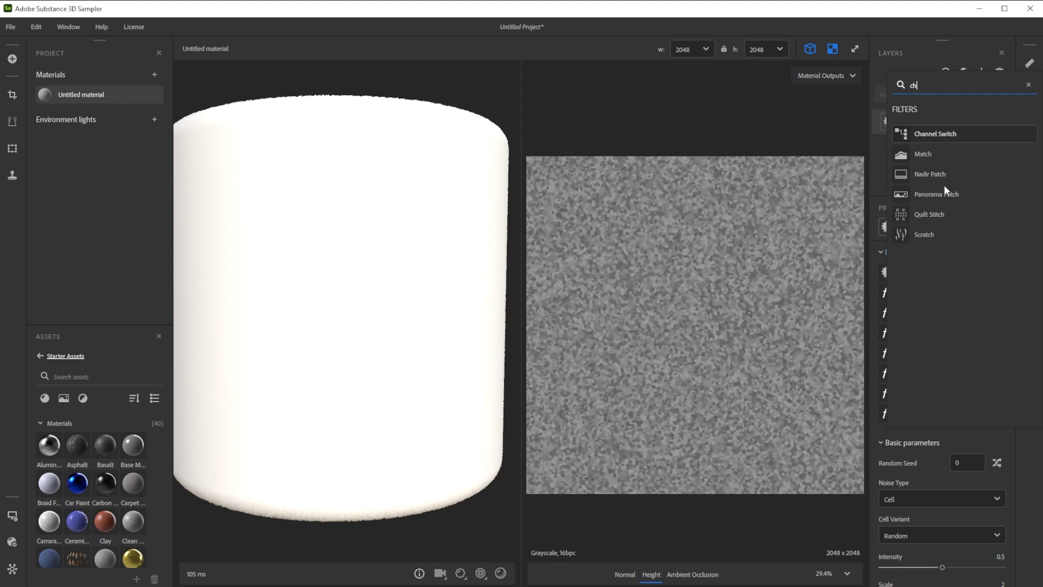
click(940, 284)
click(900, 439)
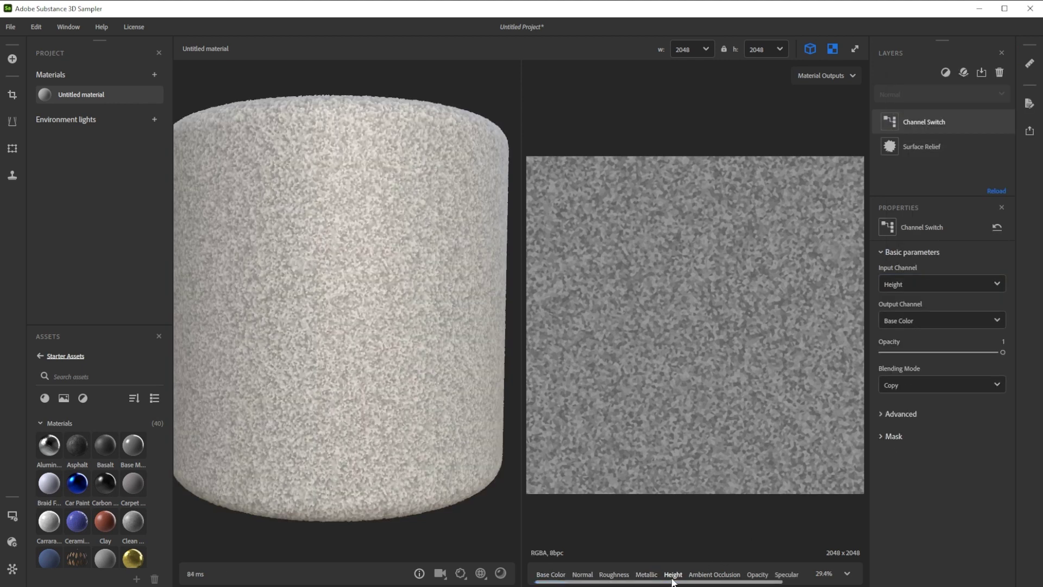
- Add a Fill layer with Height and Roughness channels enabled
click(946, 73)
text(fill)
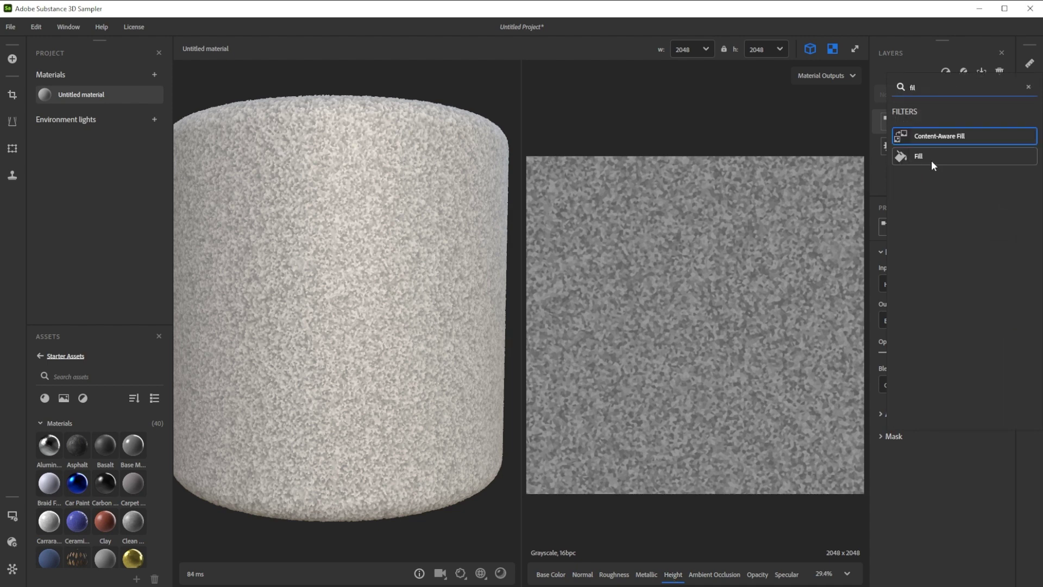
click(931, 160)
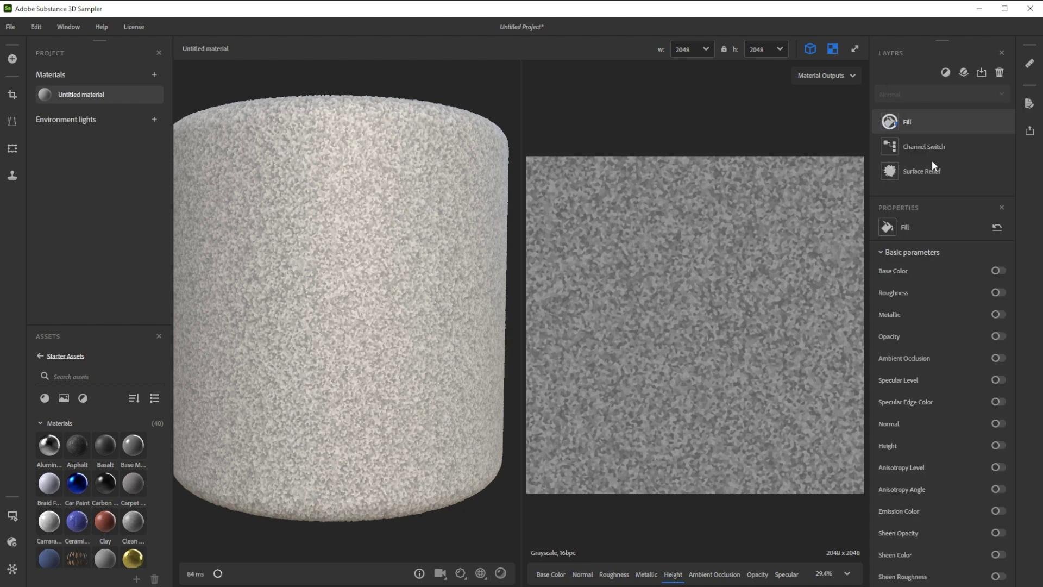
click(998, 445)
click(999, 293)
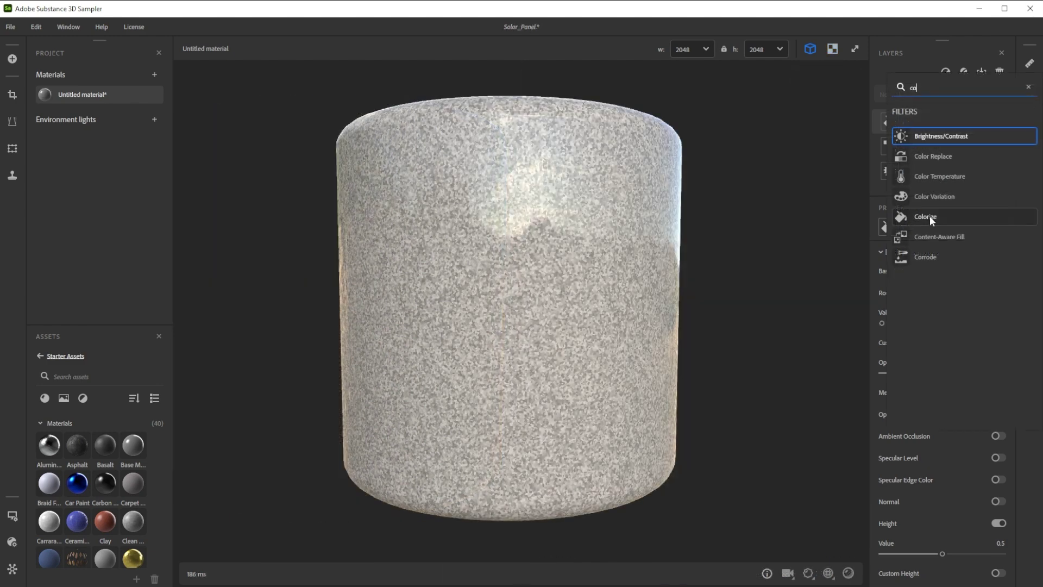
- Add a Colorize layer tinted dark purple #251943 with luminosity variation 0.2
click(932, 216)
click(972, 325)
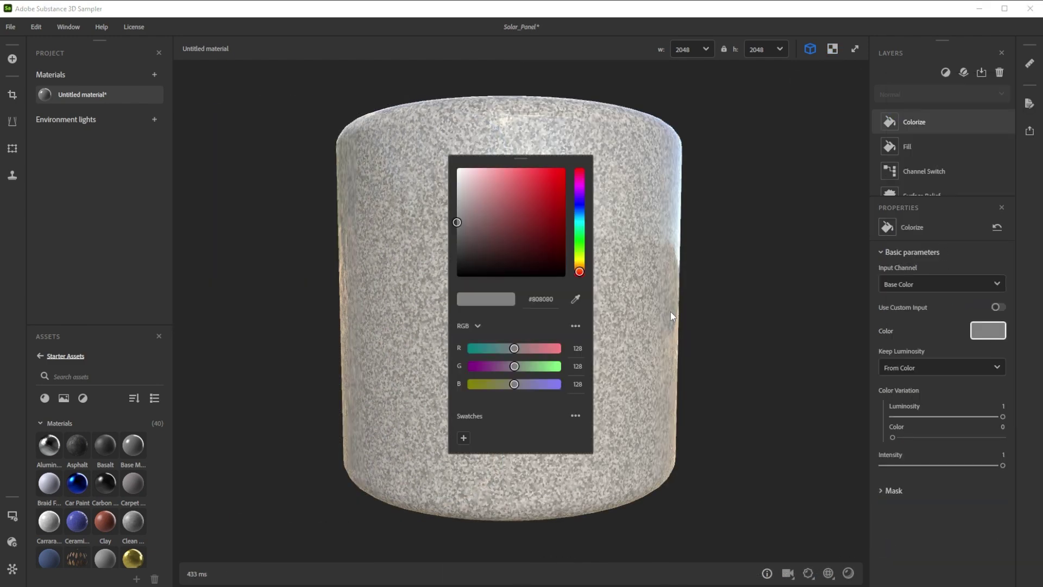
click(578, 203)
click(524, 251)
drag(525, 252, 524, 249)
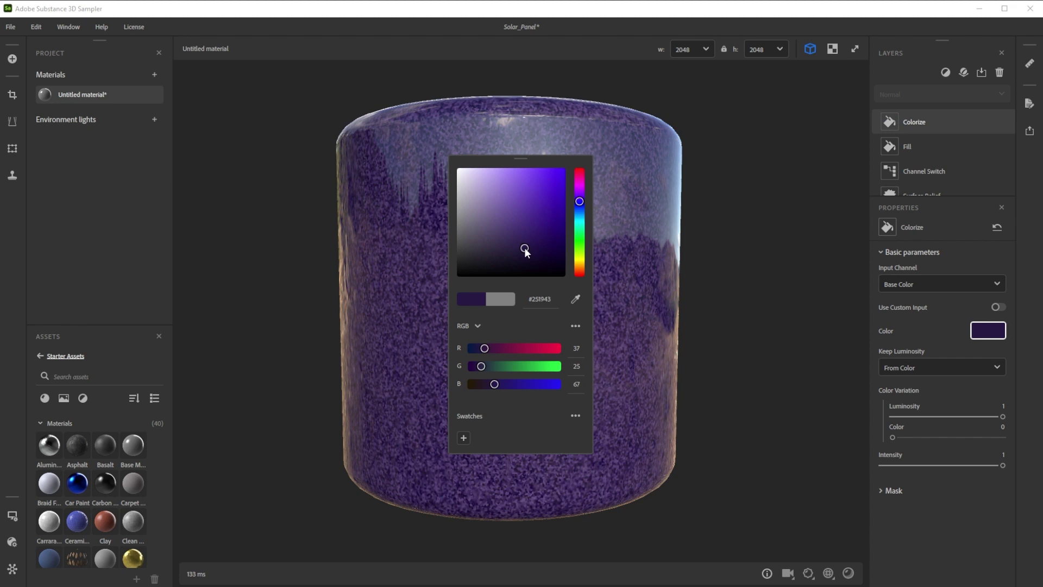
click(1000, 416)
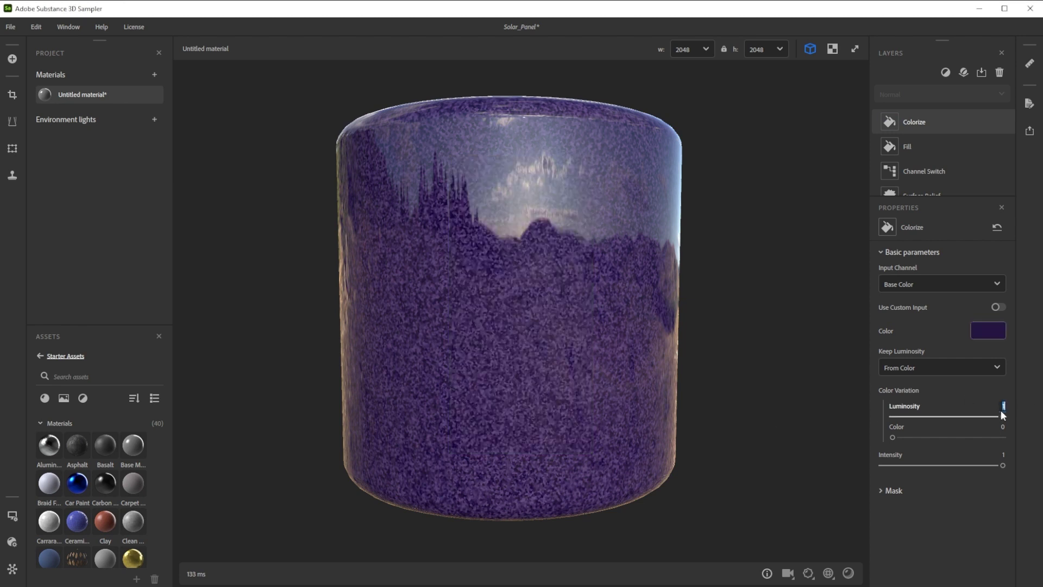
click(1000, 412)
text(0.2)
key(Return)
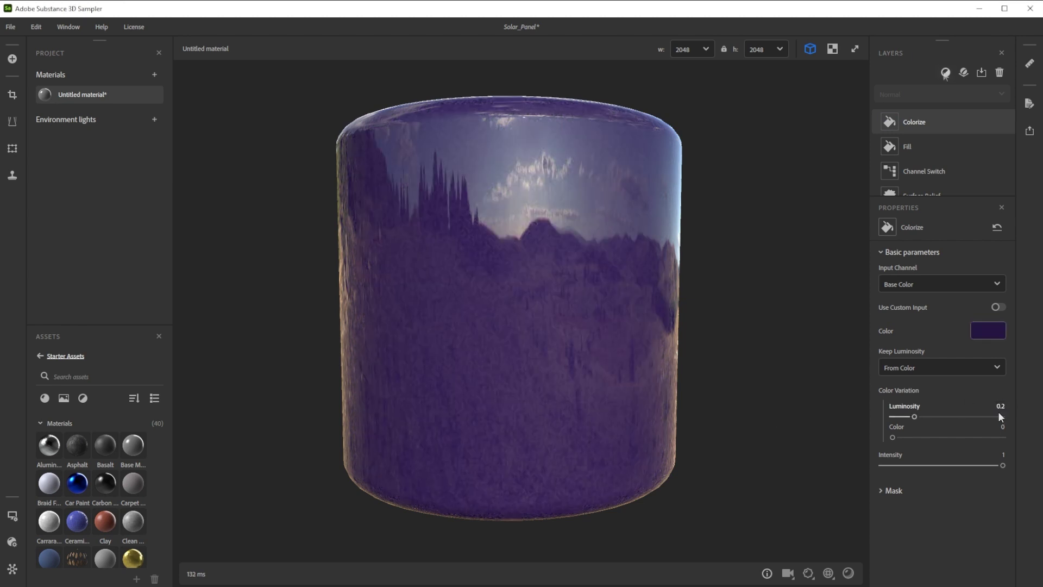
- Add a Pattern layer set to Stripe Thin, tiled 40 times
click(944, 74)
text(pa)
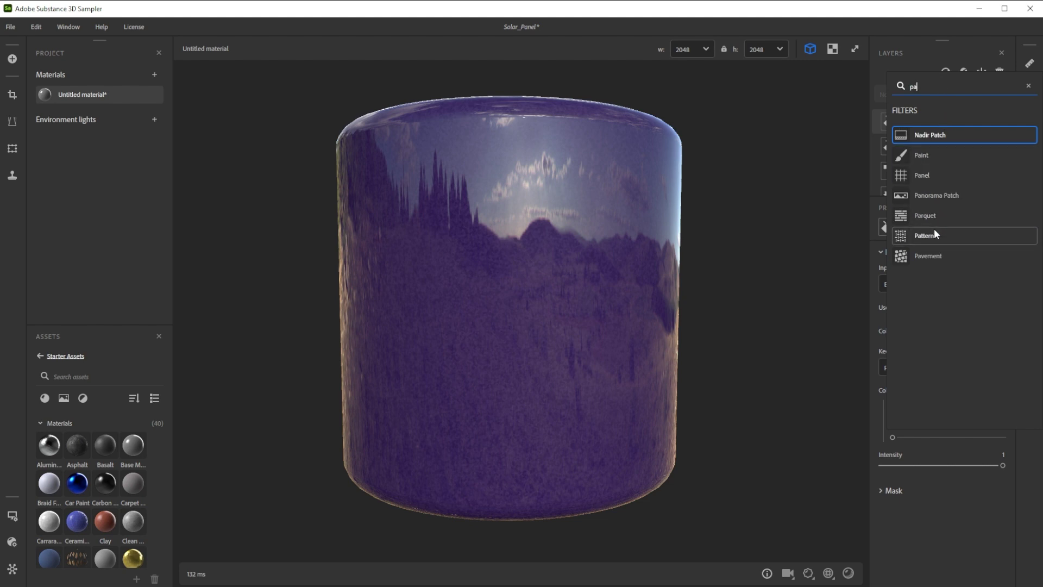
click(914, 234)
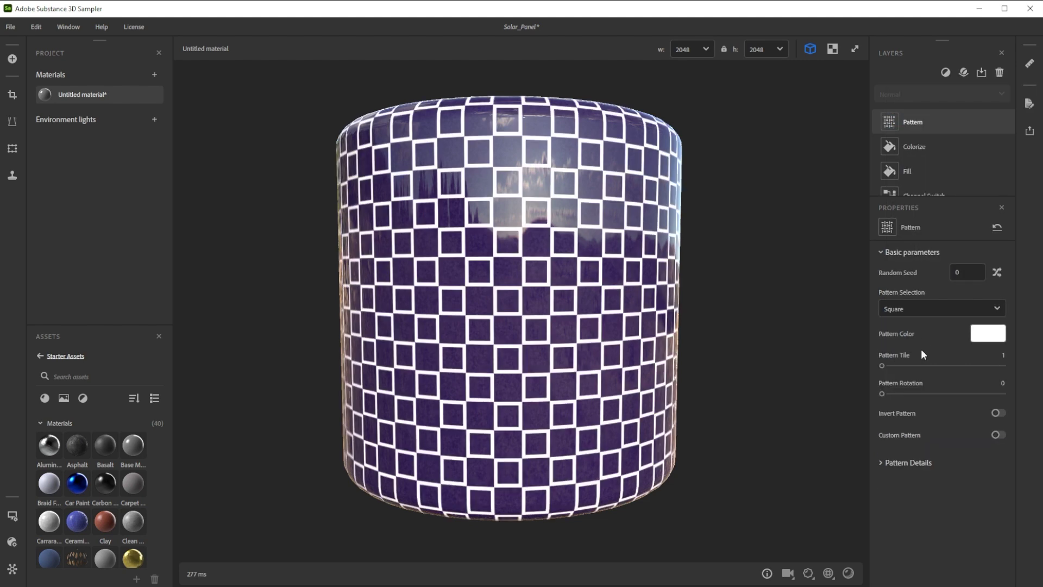
click(922, 309)
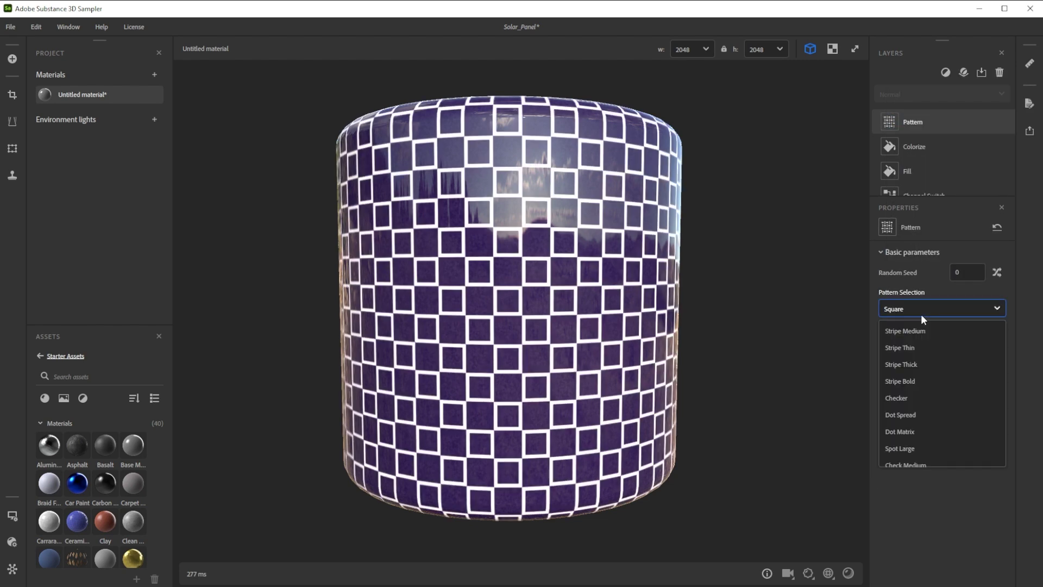
click(918, 346)
click(1003, 356)
text(40)
key(Return)
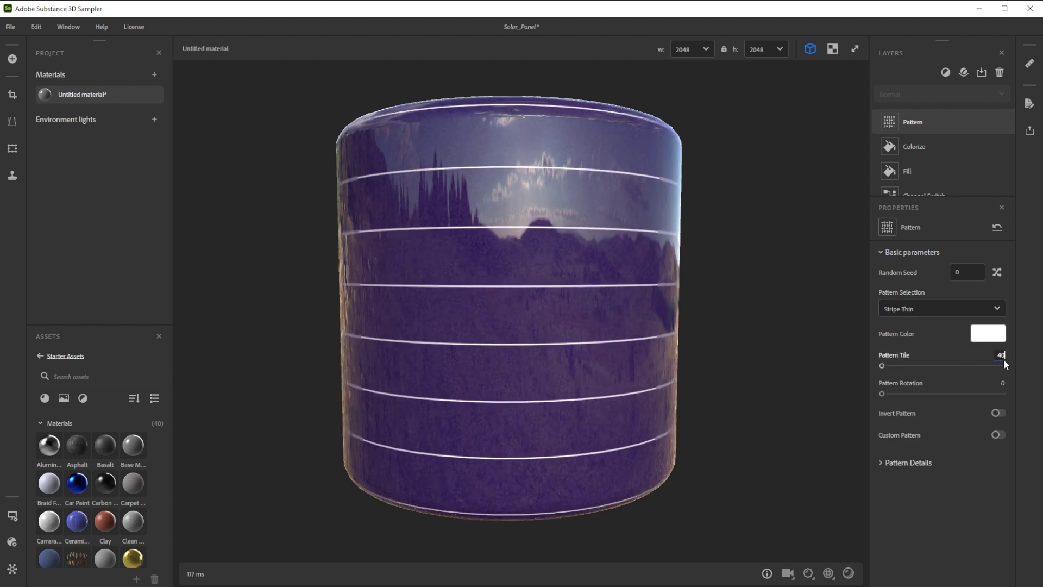
- Override the pattern details with metallic 1 and normal intensity 0.02
click(894, 463)
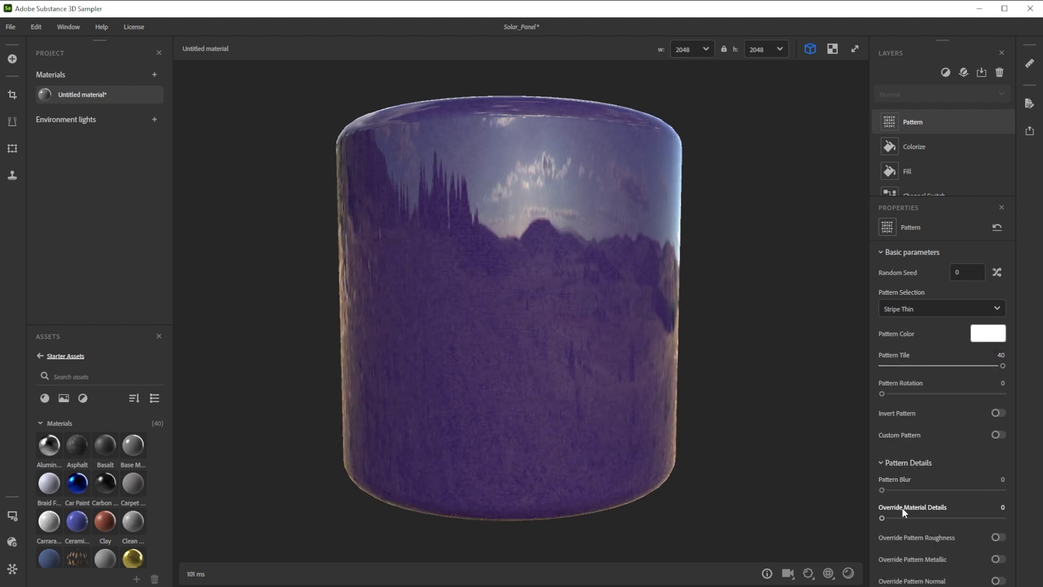
drag(885, 520, 1003, 518)
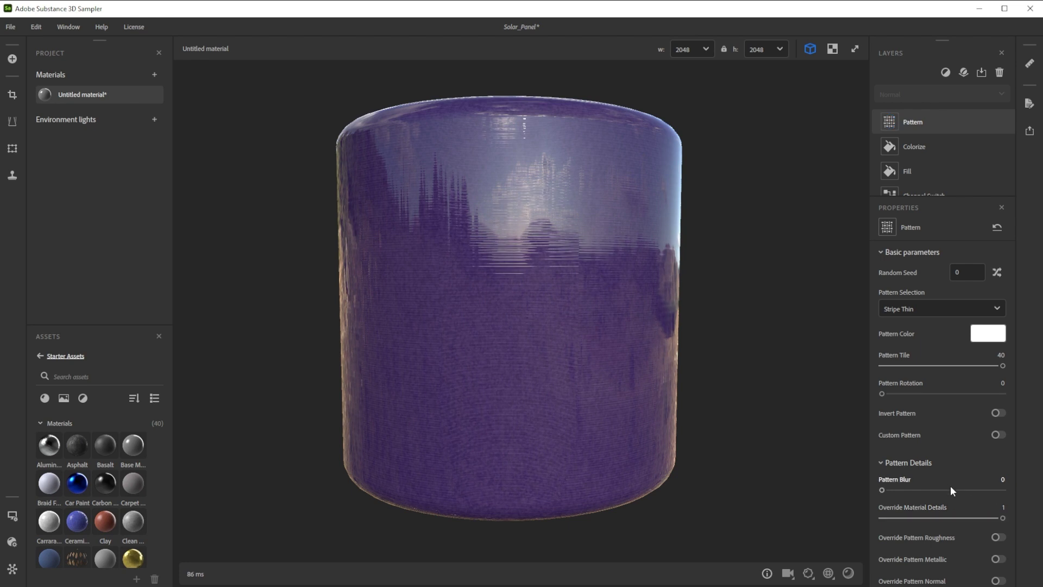
scroll(951, 480, down, 1)
click(998, 551)
scroll(967, 514, down, 2)
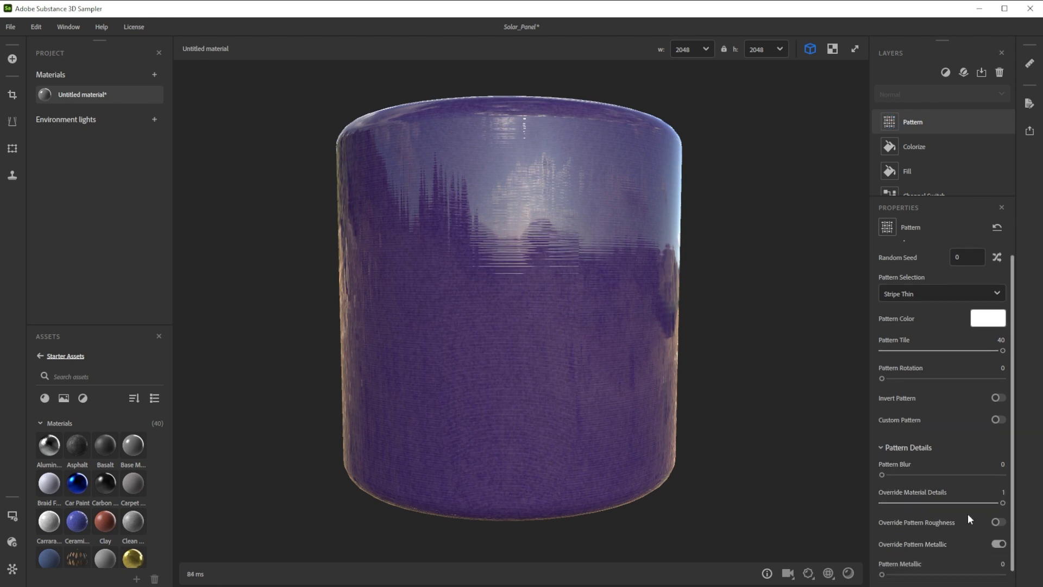
drag(889, 554, 1003, 554)
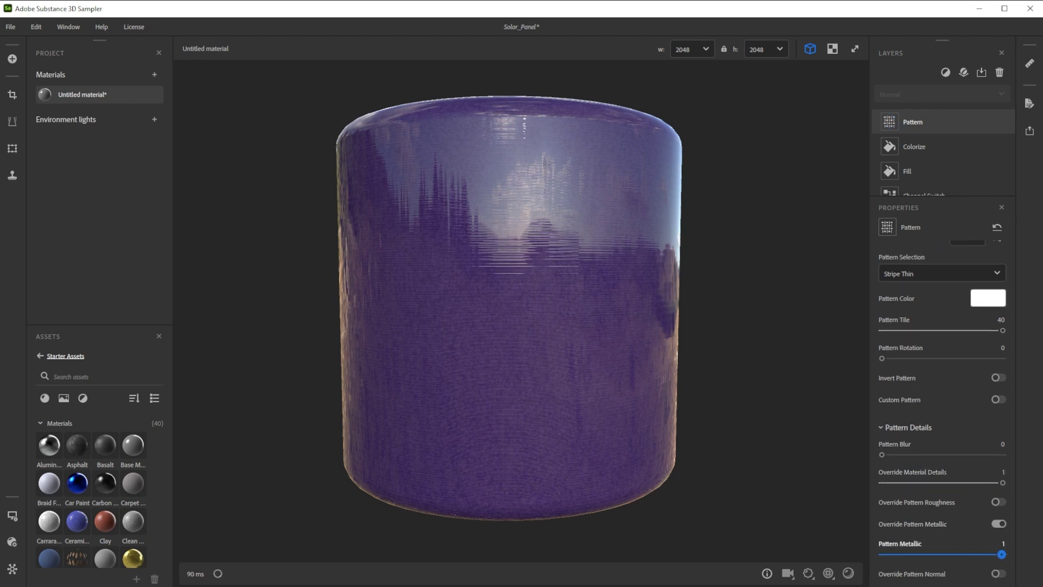
click(998, 573)
scroll(1003, 576, down, 4)
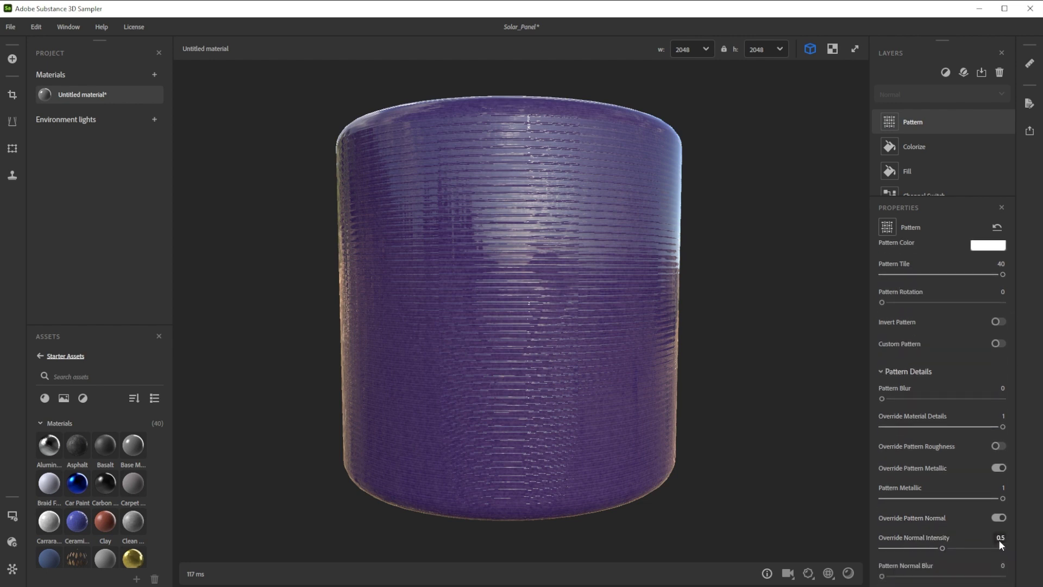
click(1001, 539)
text(0.02)
key(Return)
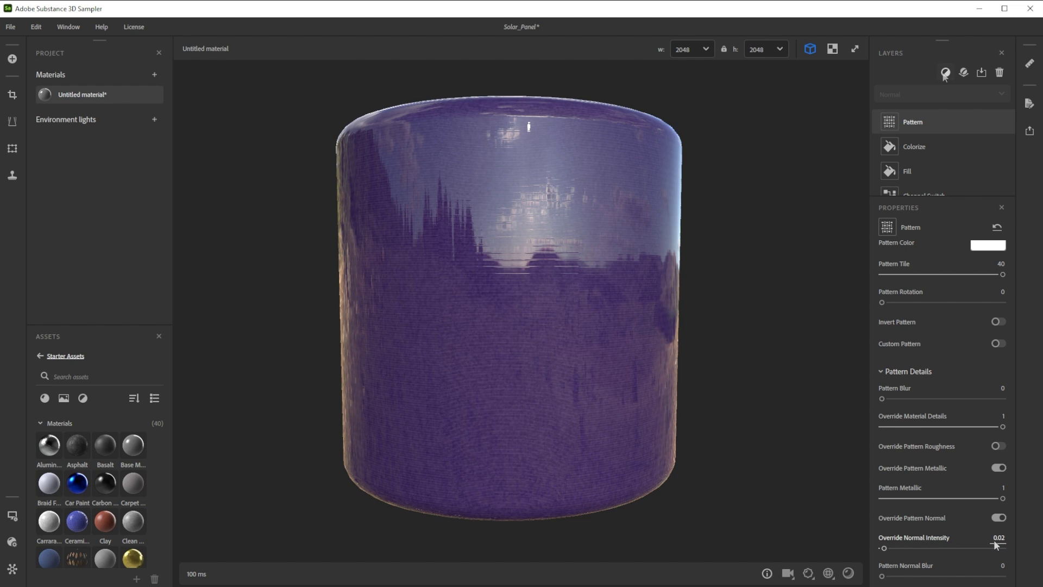
- Add a second Stripe Thin Pattern layer with pattern tile 8
click(946, 71)
text(pa)
click(934, 234)
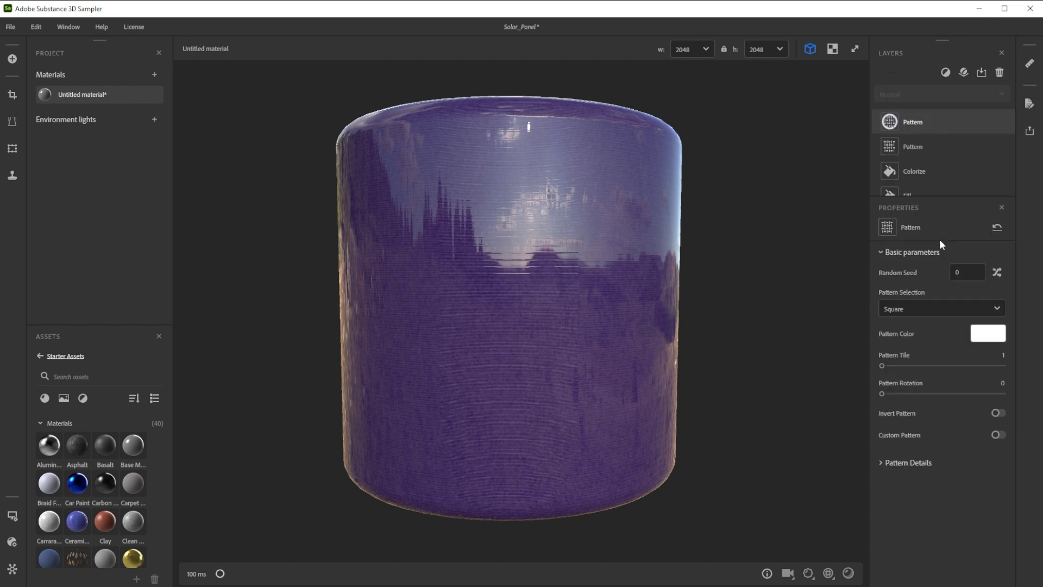
click(978, 309)
click(945, 344)
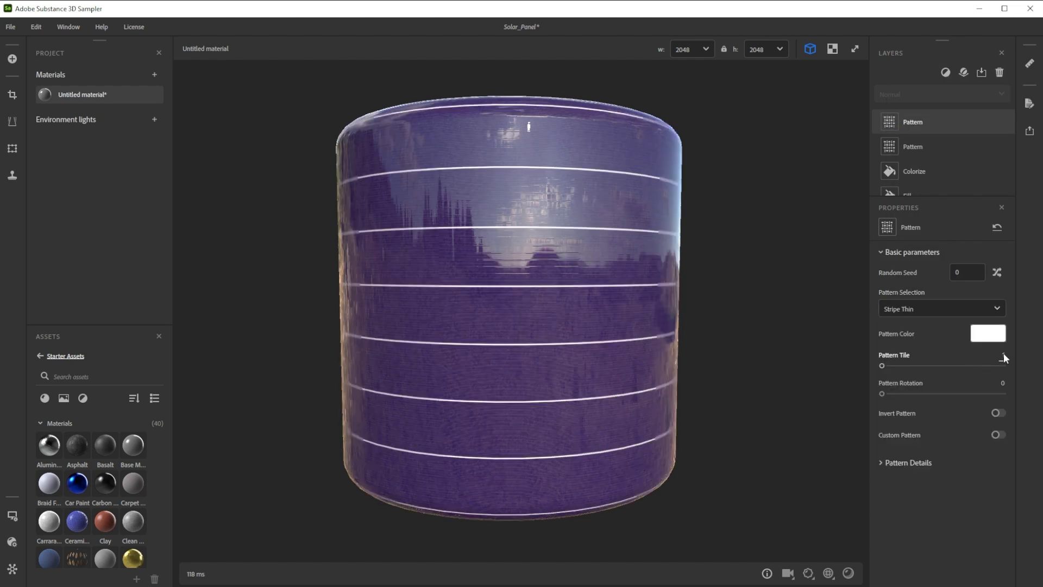
text(8)
key(Return)
- Rotate the stripes 90 degrees and enable metallic and normal overrides
click(1002, 383)
text(90)
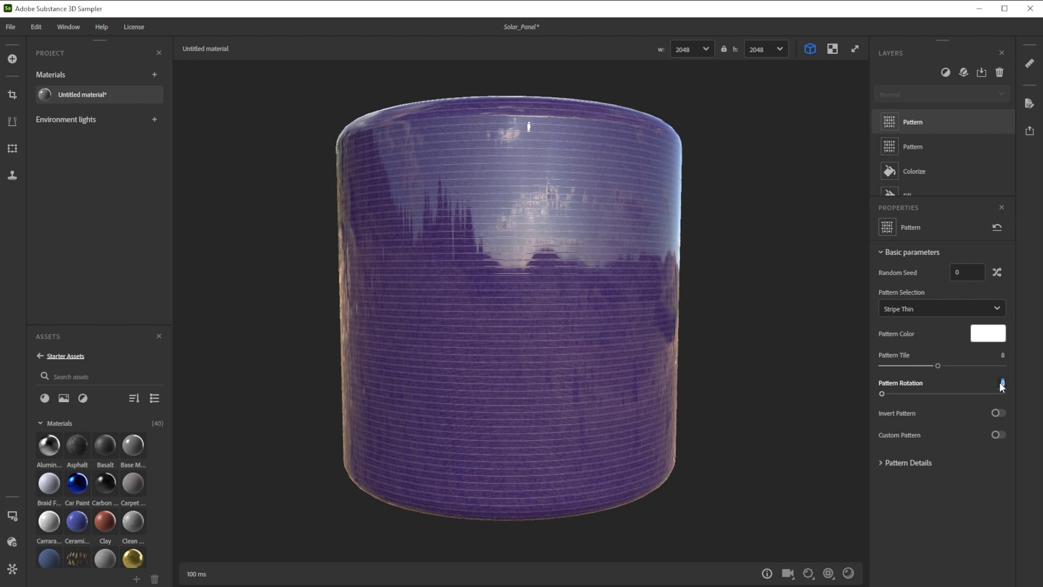
key(Return)
click(881, 463)
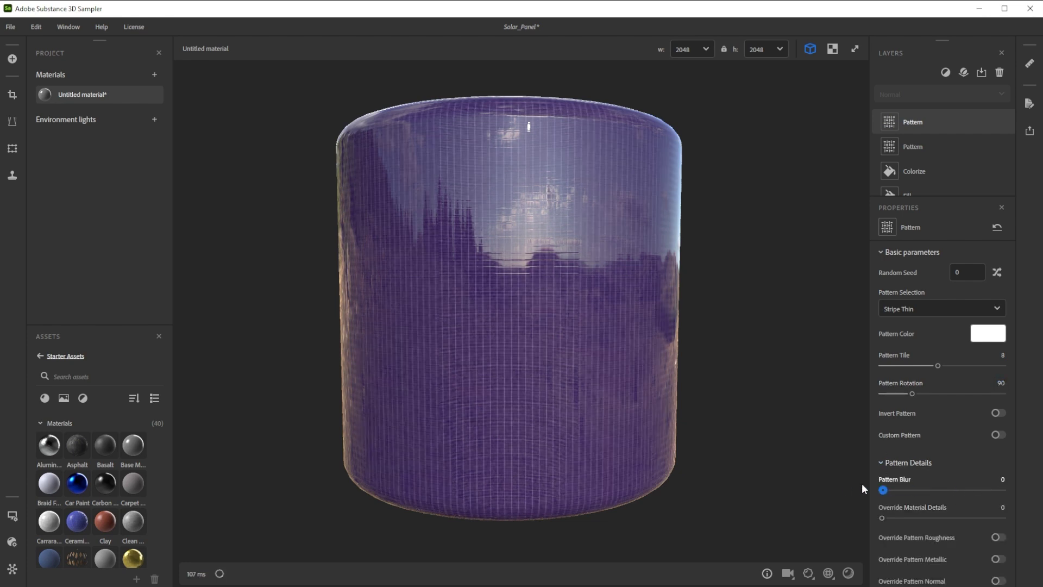
scroll(966, 551, down, 2)
click(996, 551)
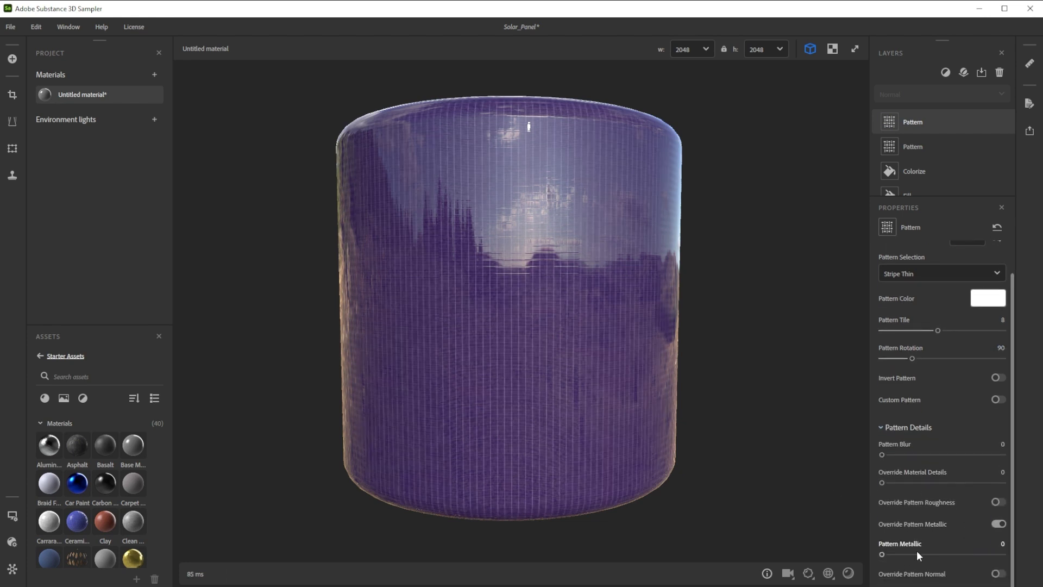
click(997, 574)
scroll(957, 562, down, 3)
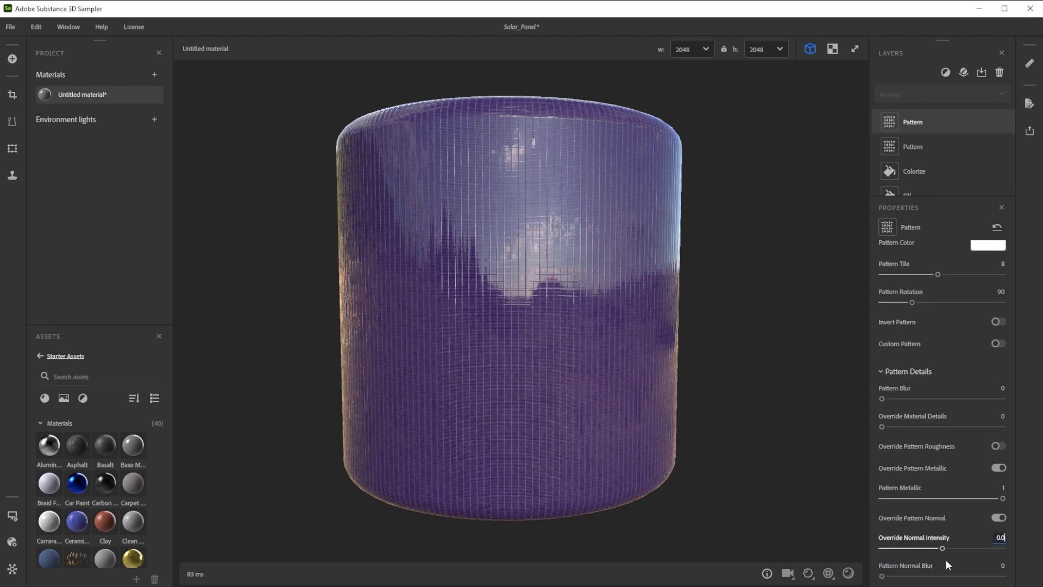
- Rename the material to Panel
double_click(81, 94)
text(P)
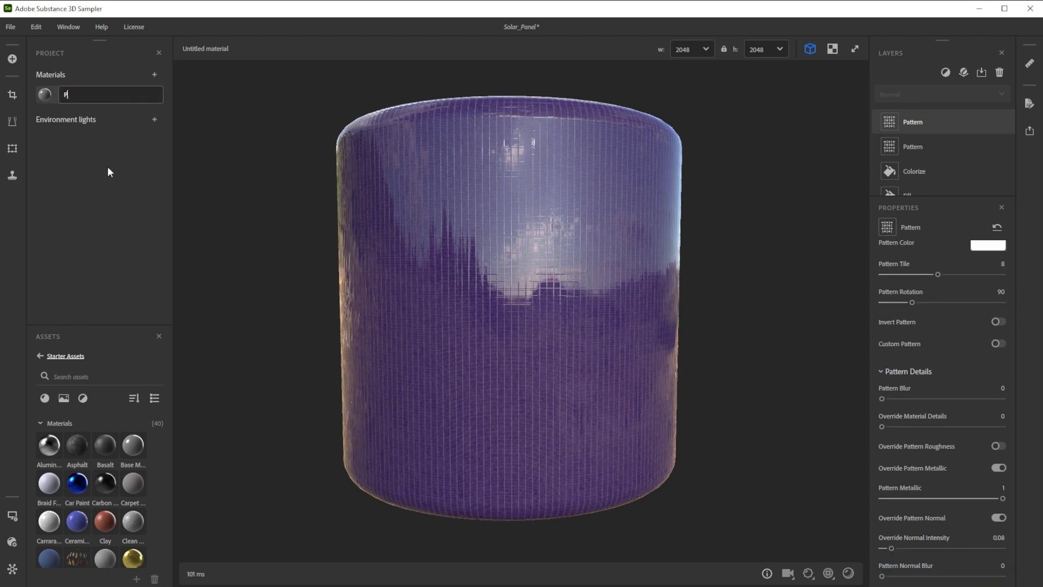
text(anel)
key(Return)
- Save the project as an archive, overwriting the existing Solar_Panel file
click(11, 27)
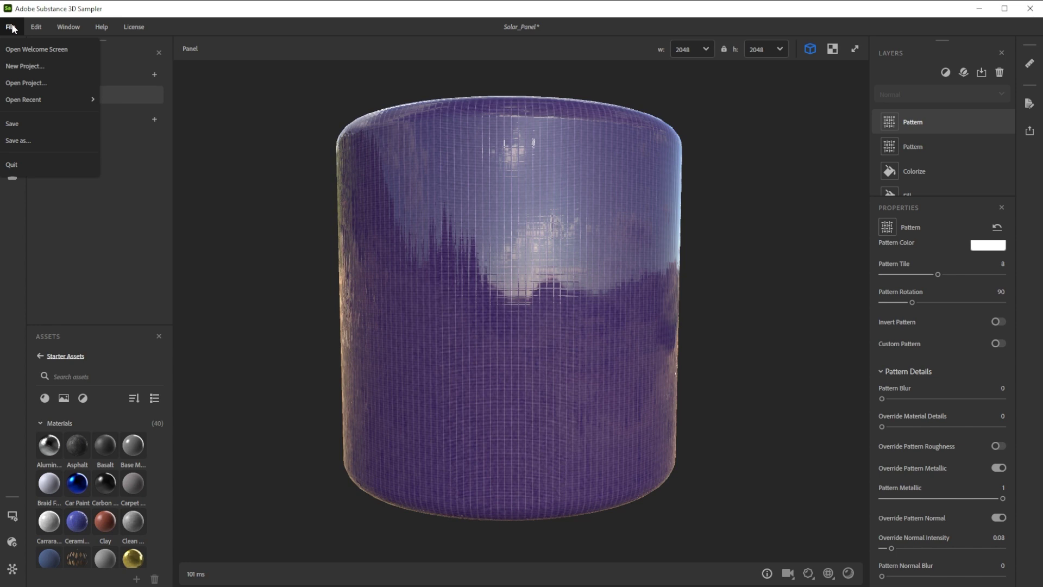
click(44, 140)
click(136, 99)
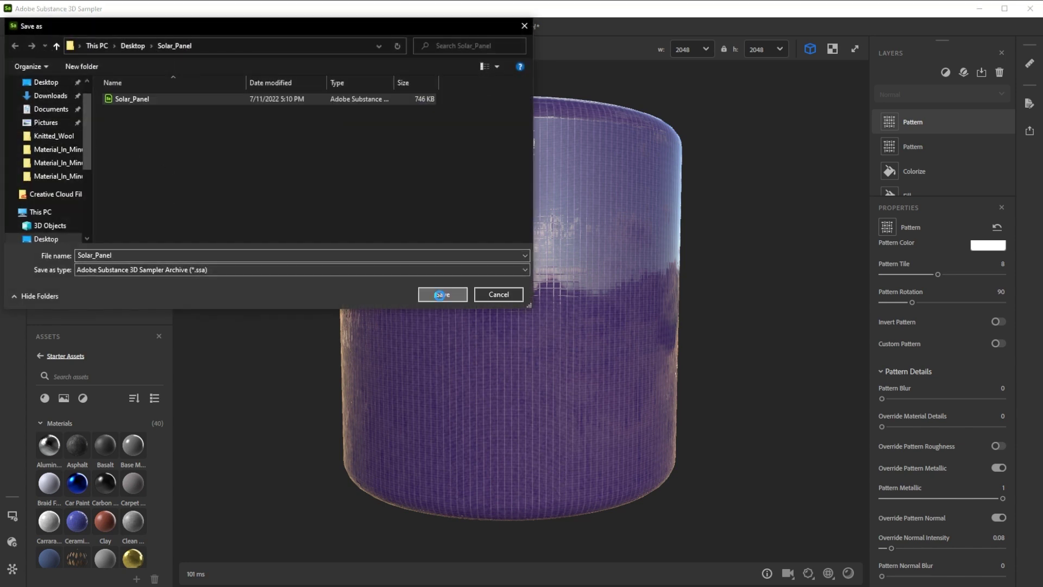
click(443, 294)
click(563, 300)
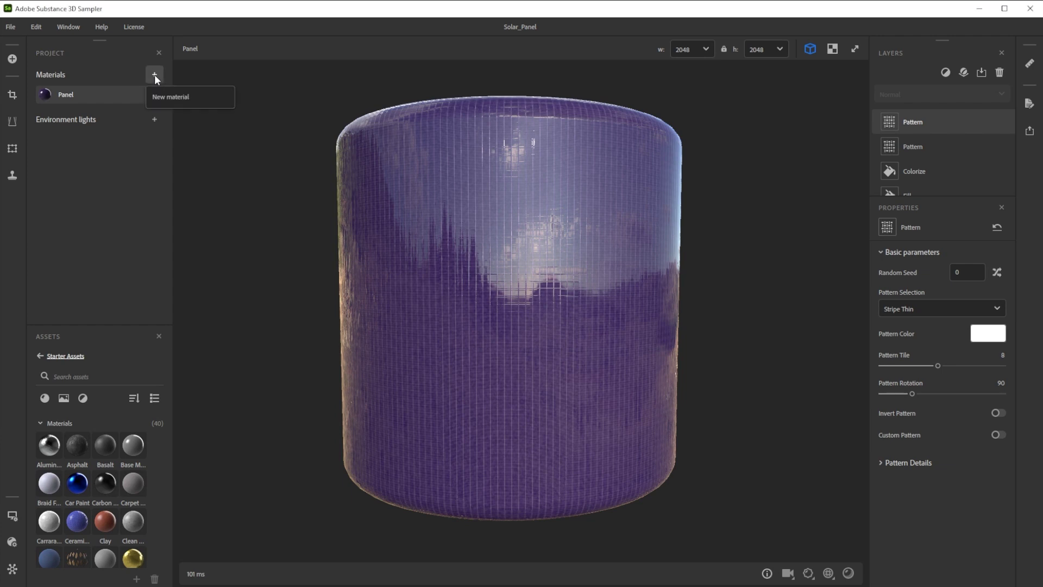
- Add a new material and name it Base
click(155, 75)
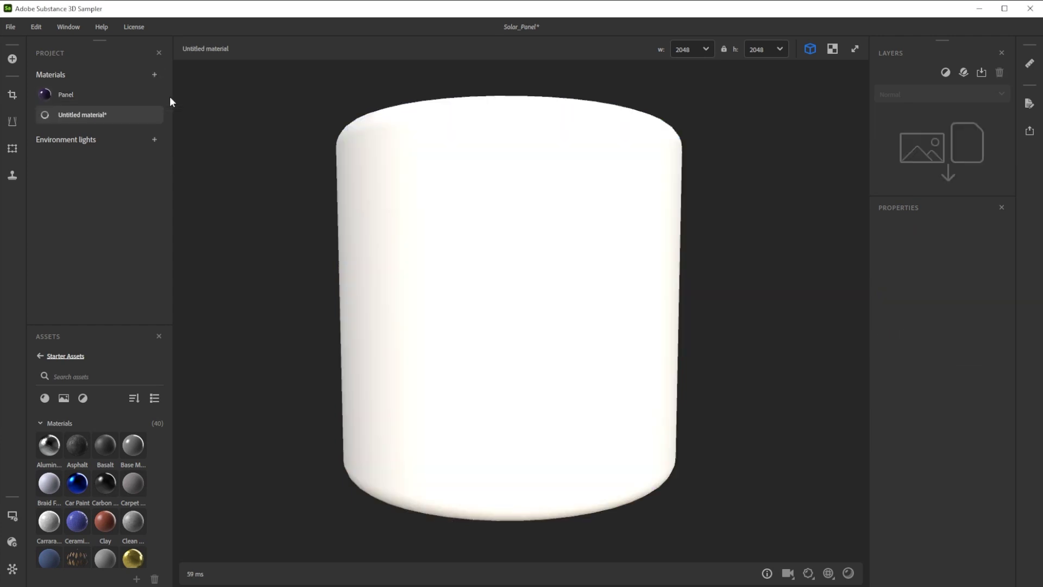
right_click(93, 112)
click(131, 182)
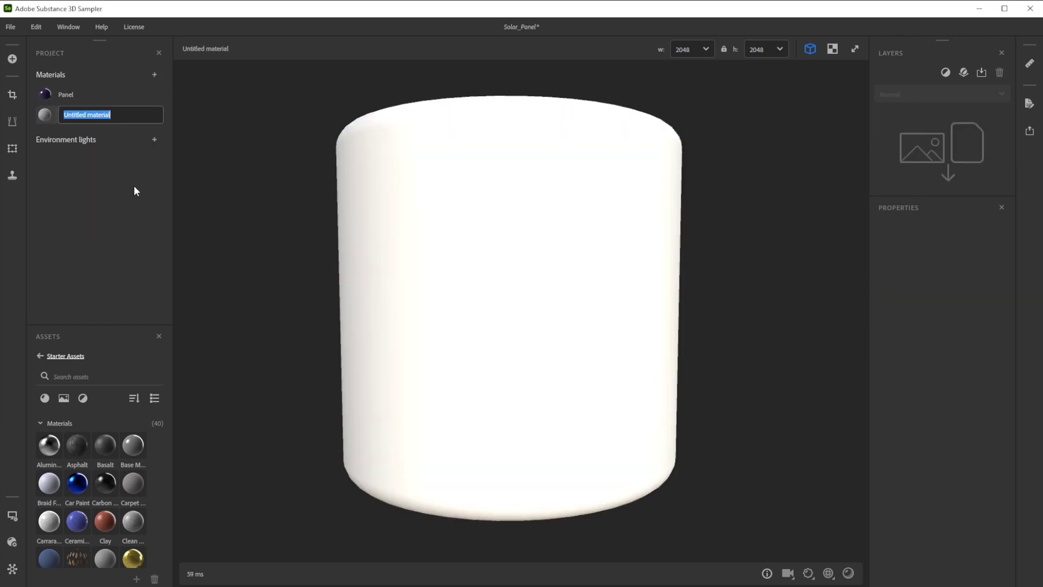
text(Base)
key(Return)
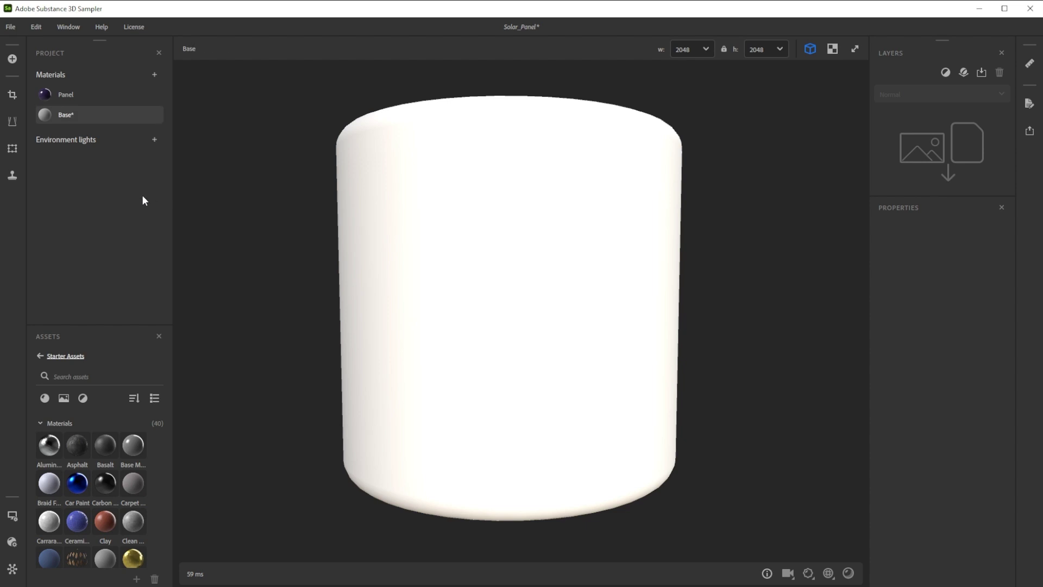
- Add a Base Material layer: white colour, roughness 0, height position 0.48
click(965, 72)
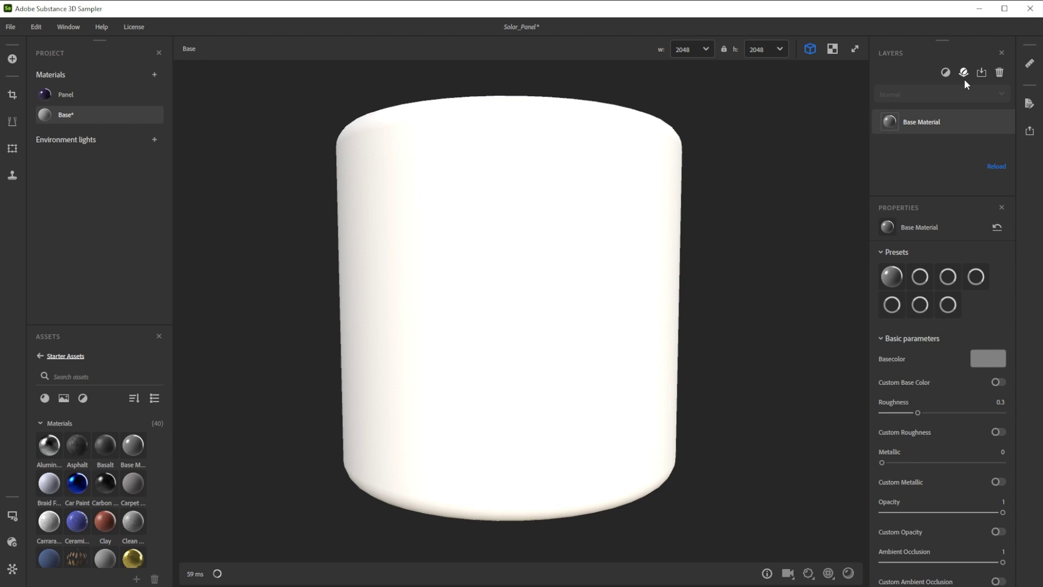
click(989, 359)
drag(488, 211, 442, 145)
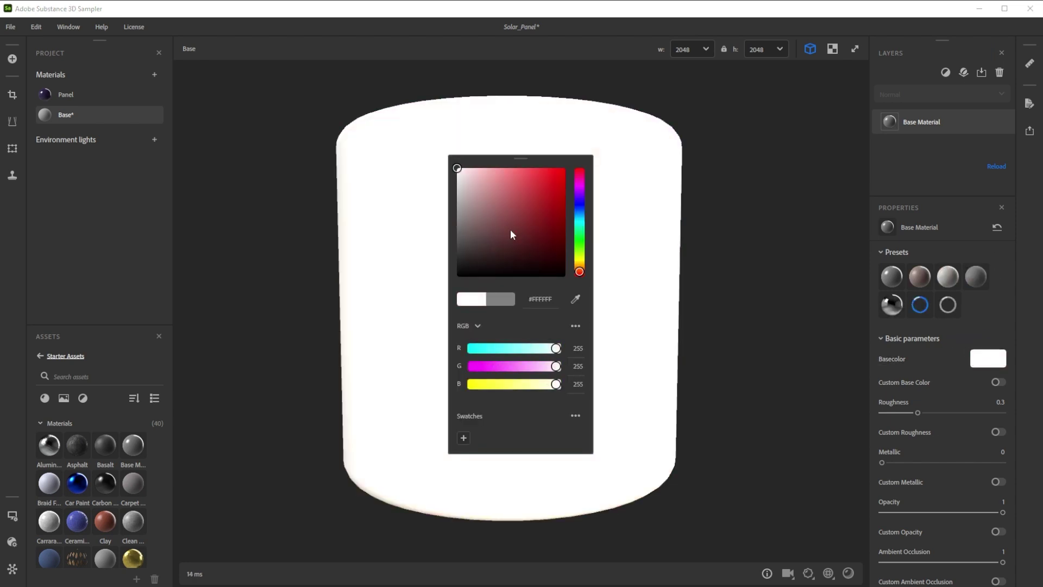
drag(918, 412, 864, 415)
scroll(963, 470, down, 1)
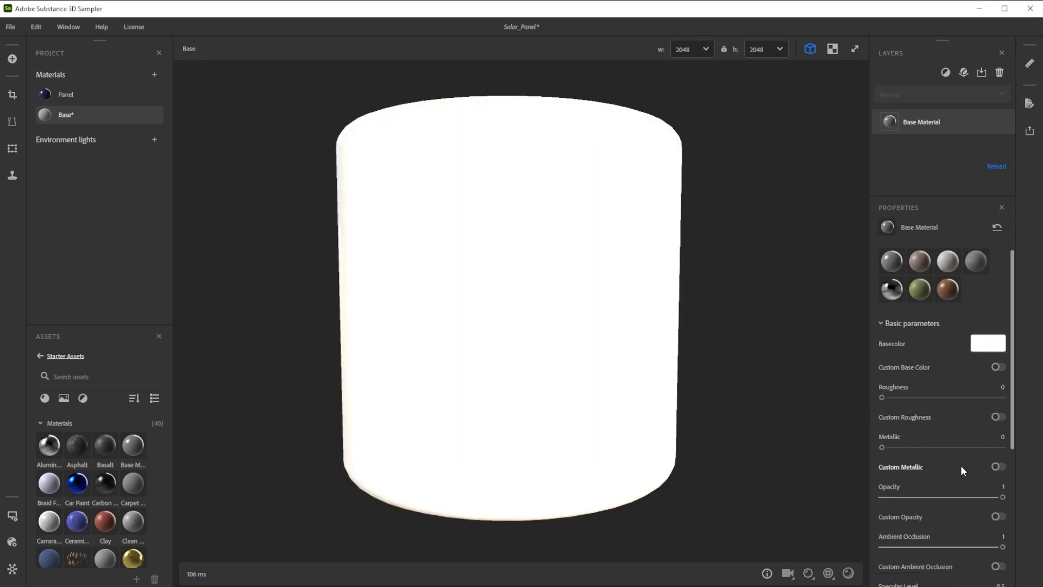
scroll(964, 471, down, 6)
click(883, 488)
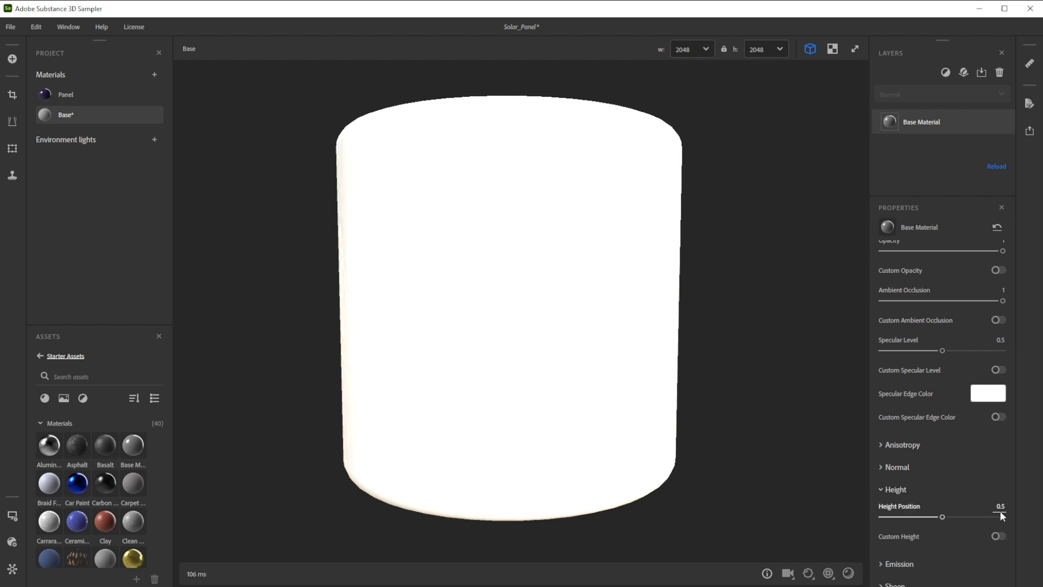
drag(1002, 515, 1002, 494)
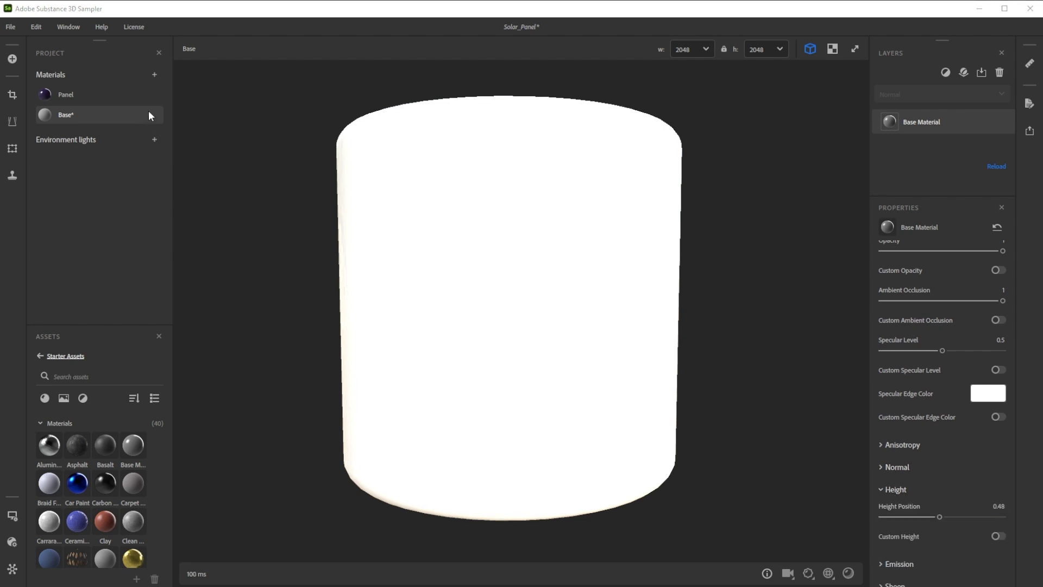
- Create another new material and name it Solar_Panel
click(154, 73)
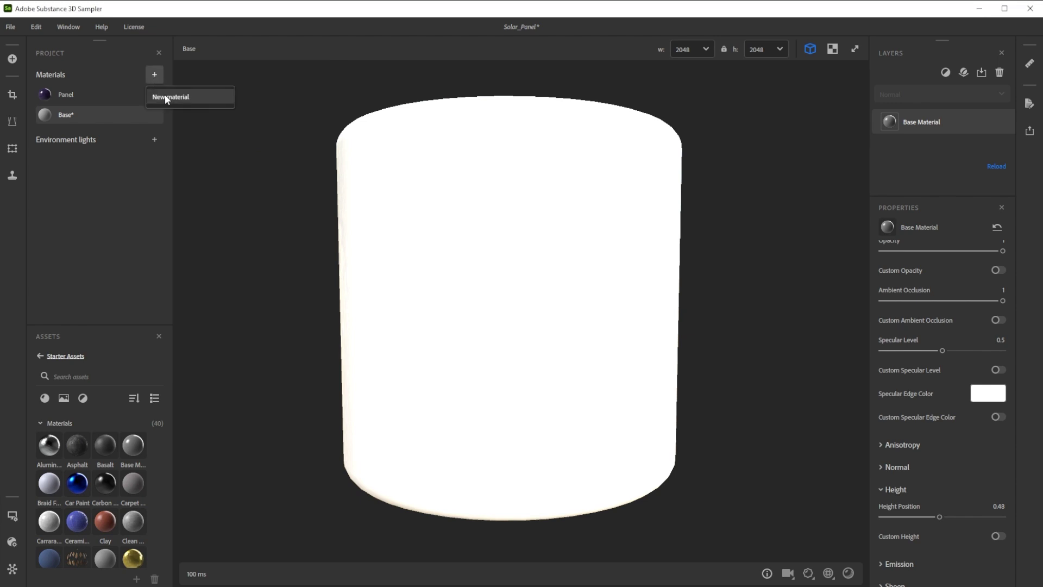
click(165, 97)
right_click(95, 135)
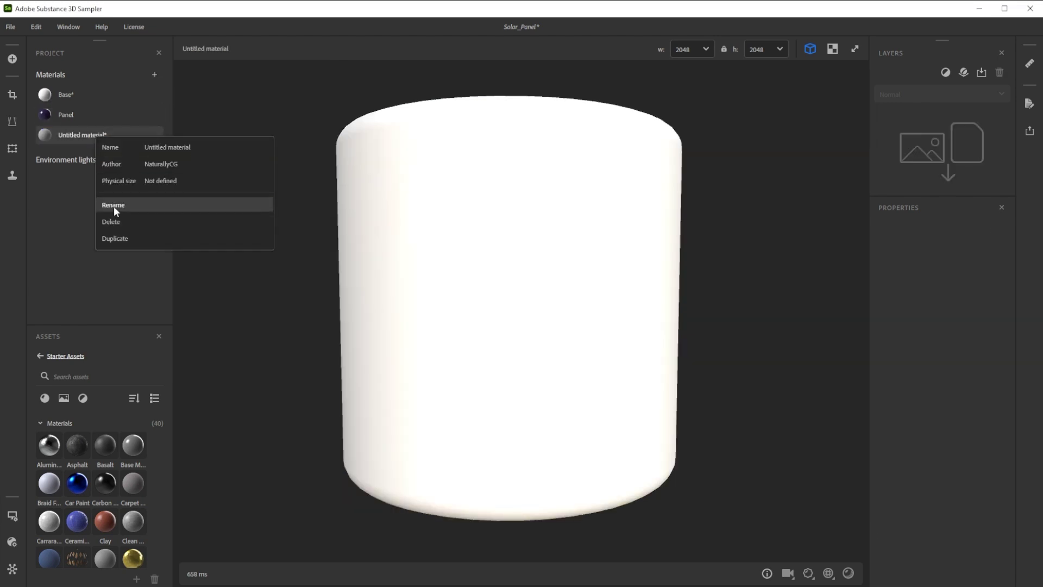
click(114, 207)
text(Solar_Panel)
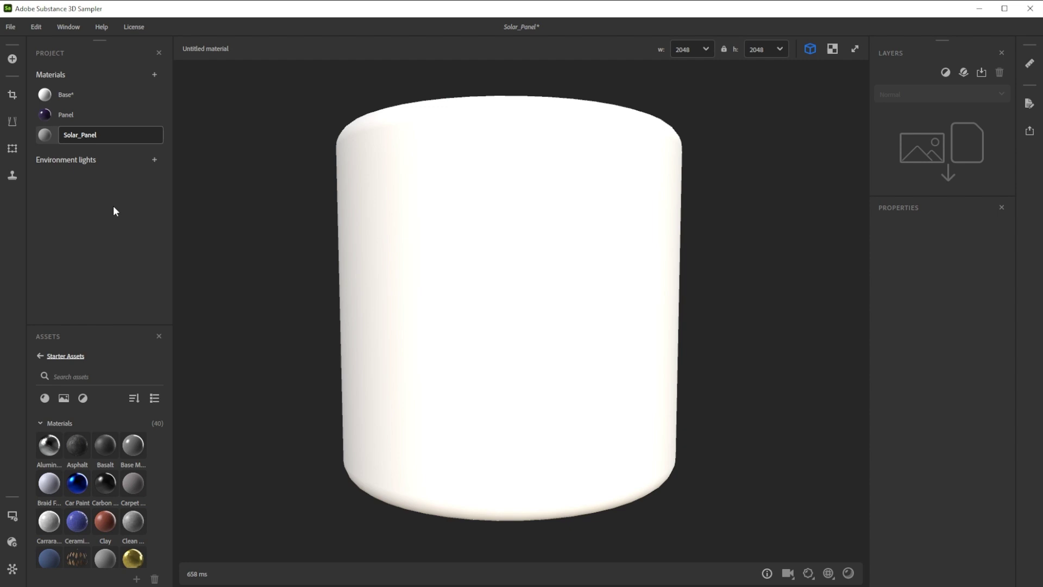
key(Return)
- Drag Panel, then Base, from the project list into Solar_Panel's layers
mouse_move(52, 113)
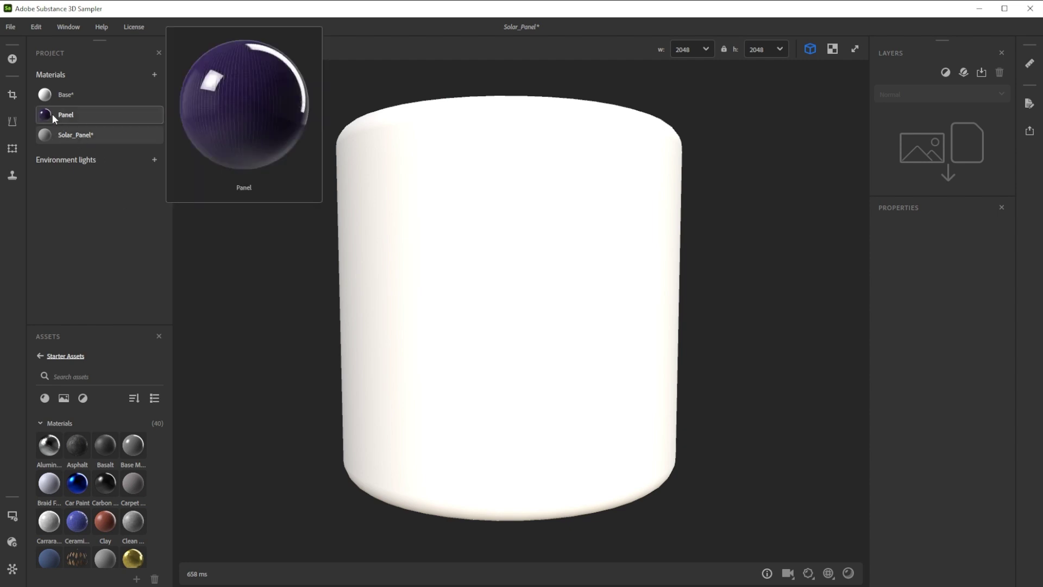
drag(52, 113, 922, 131)
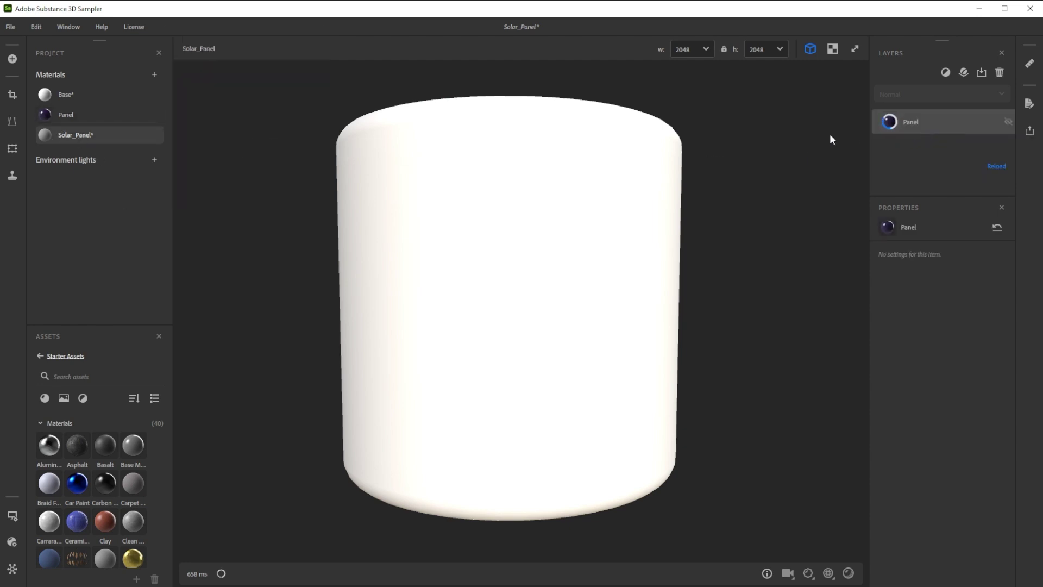
drag(60, 97, 924, 112)
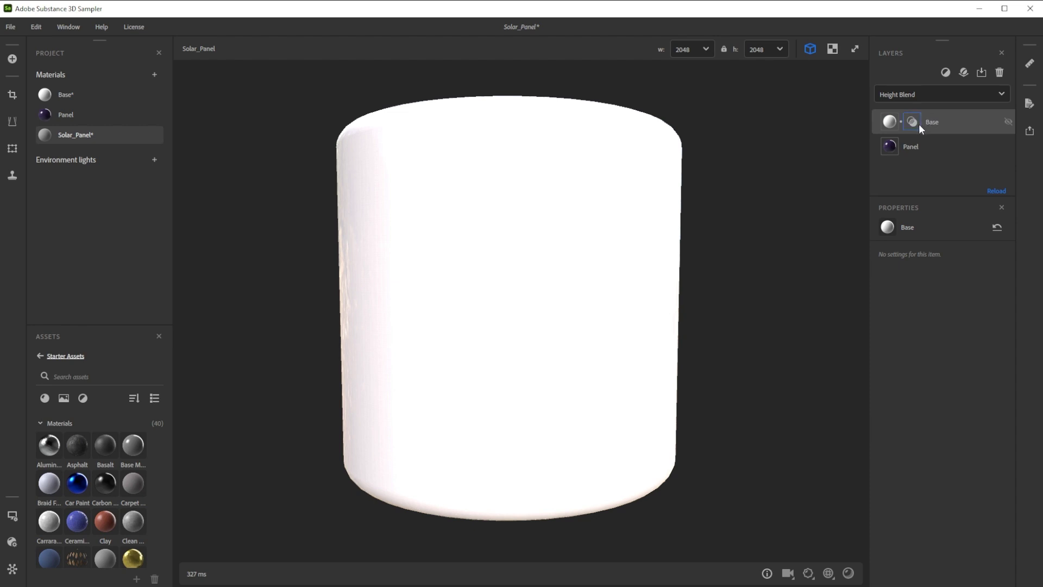
- Set Base's blend to Custom Mask Blend using the Solar_Panel_Mask image
click(915, 95)
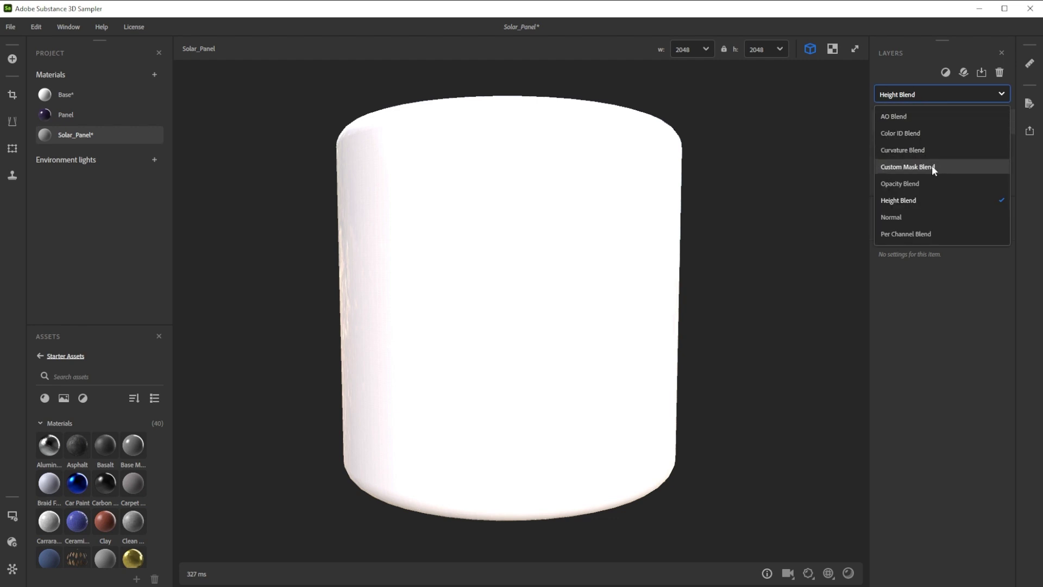
click(933, 167)
click(911, 122)
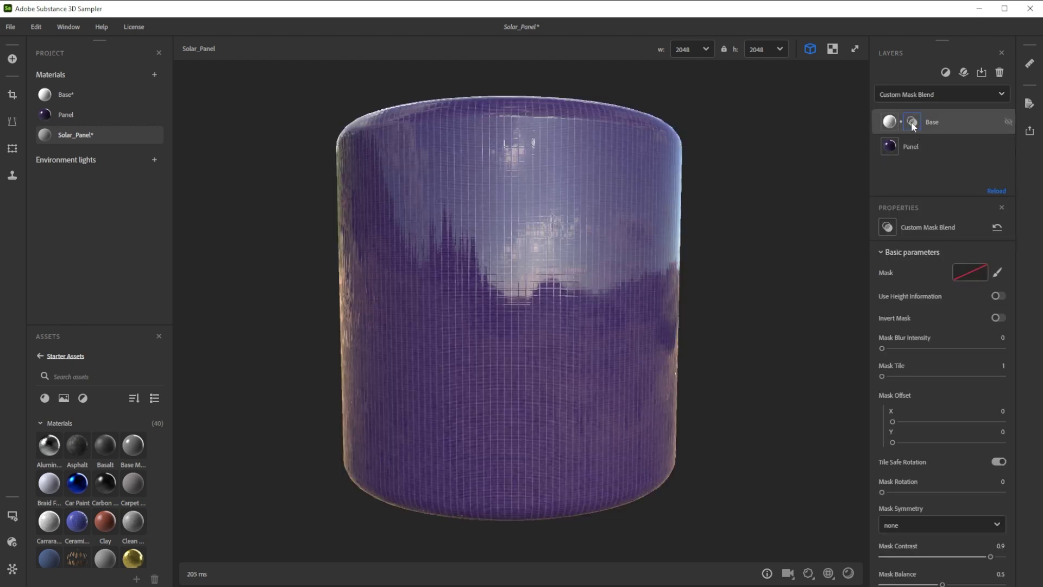
click(959, 275)
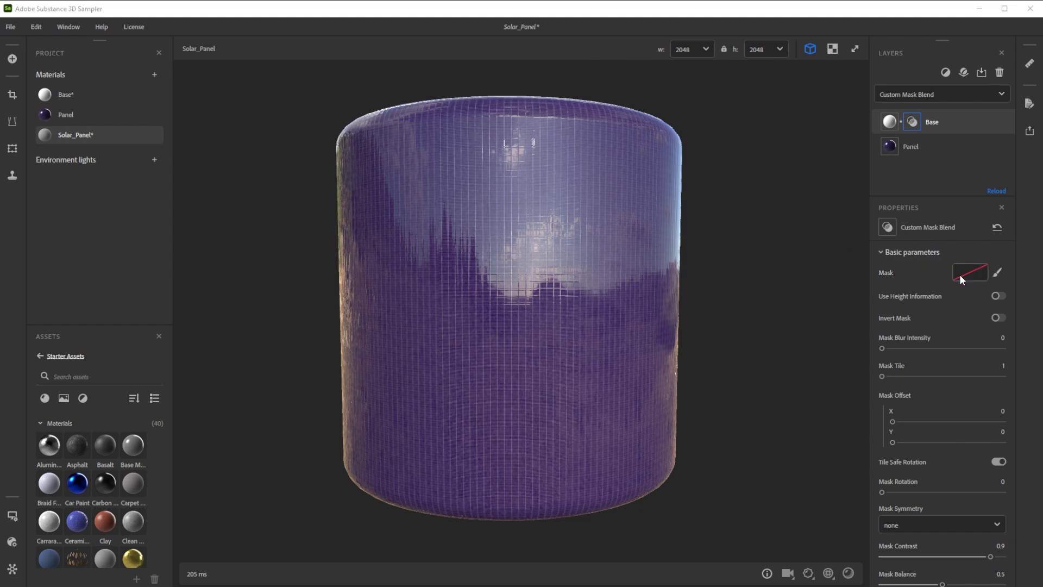
click(129, 104)
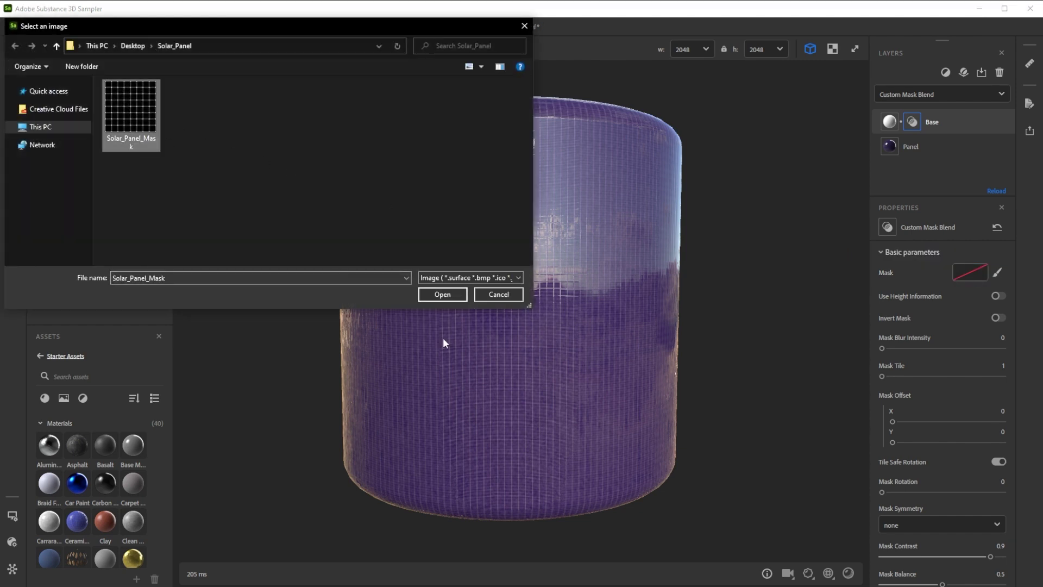
click(443, 295)
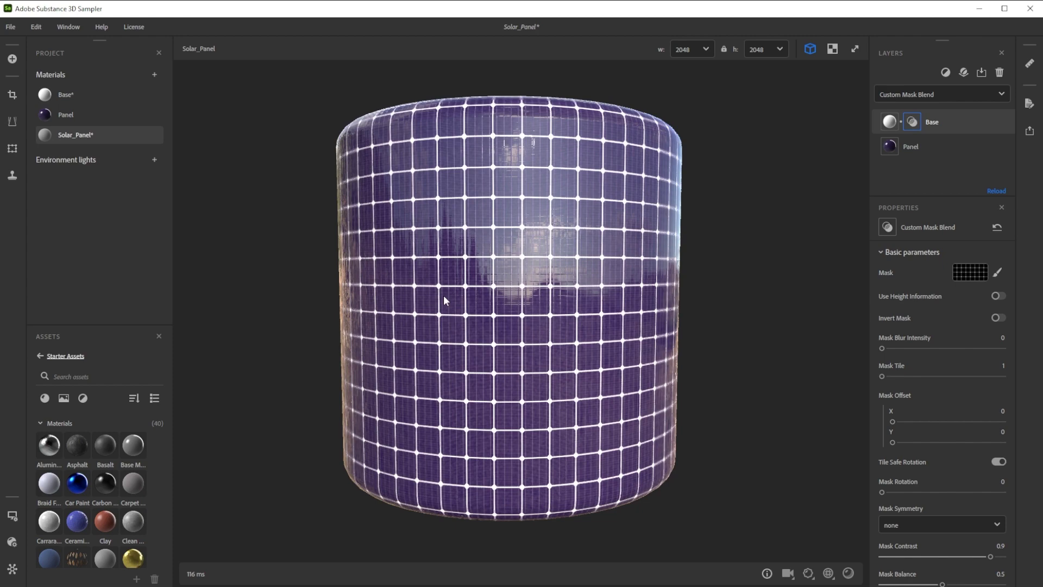
scroll(442, 295, up, 5)
- Add a Height To Normal layer with intensity 0.04 and bottom normal intensity 0.69
click(946, 72)
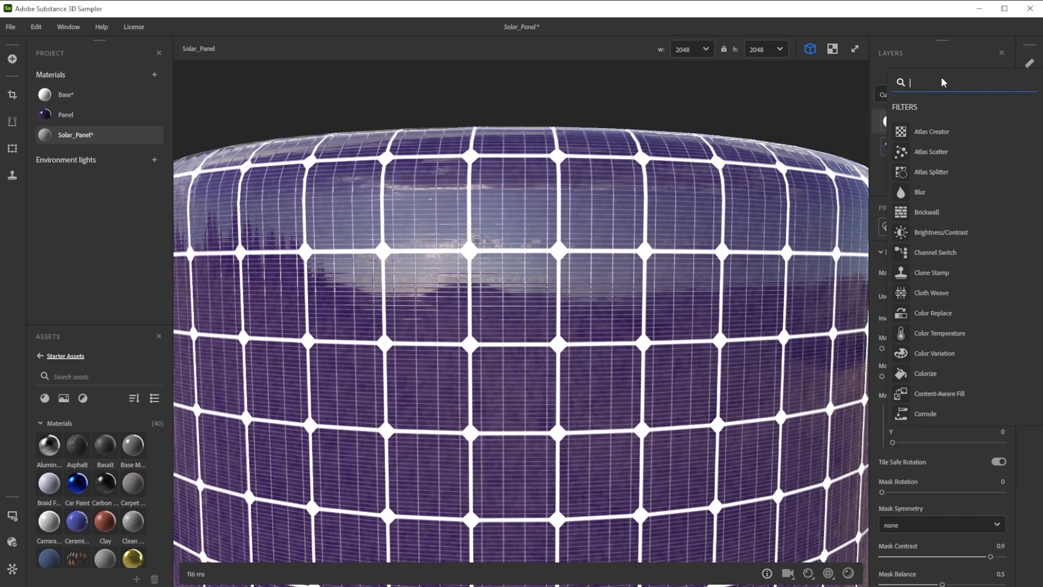
text(hei)
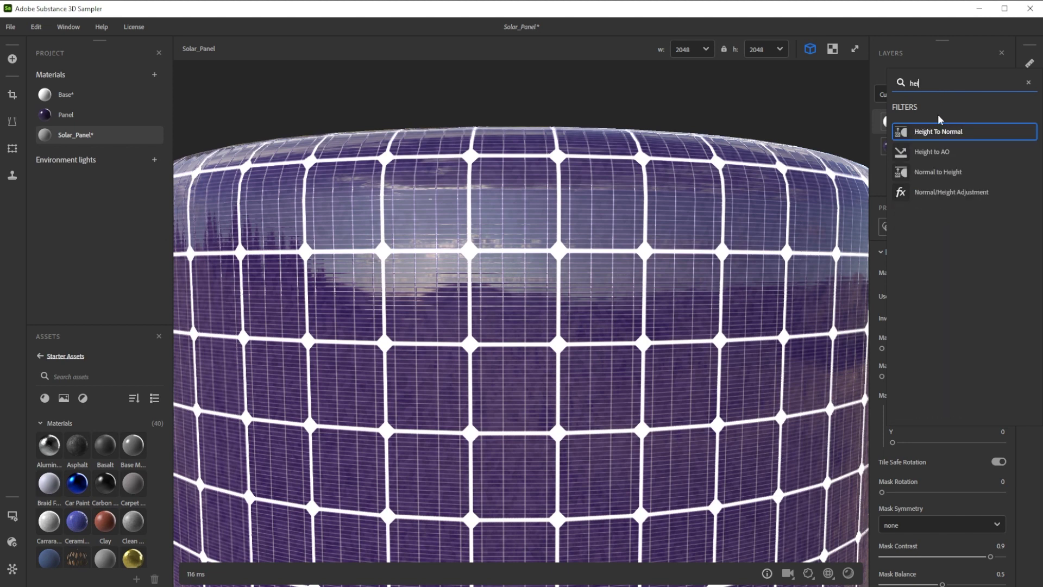
click(941, 131)
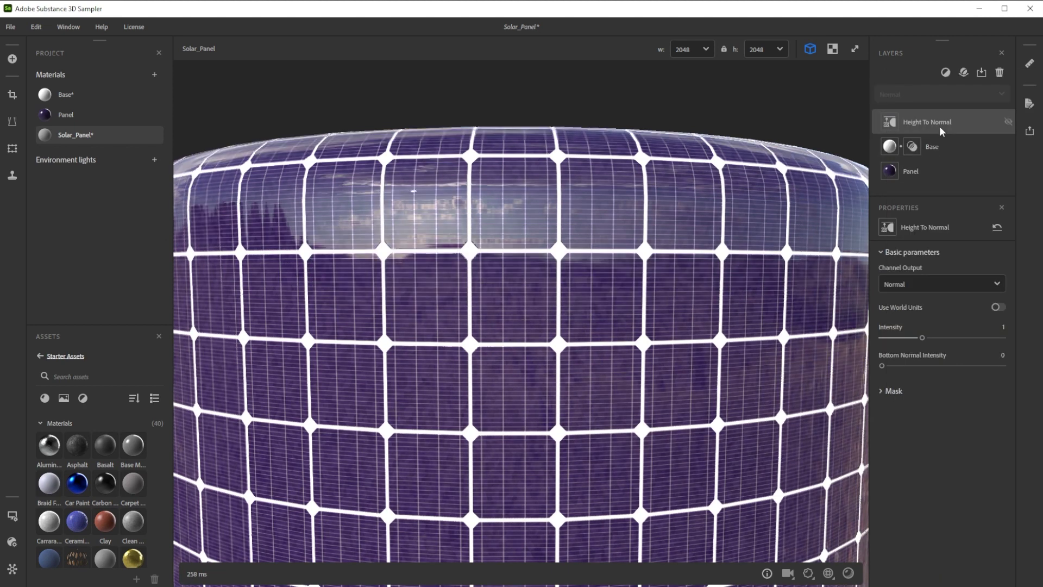
click(1002, 327)
text(0)
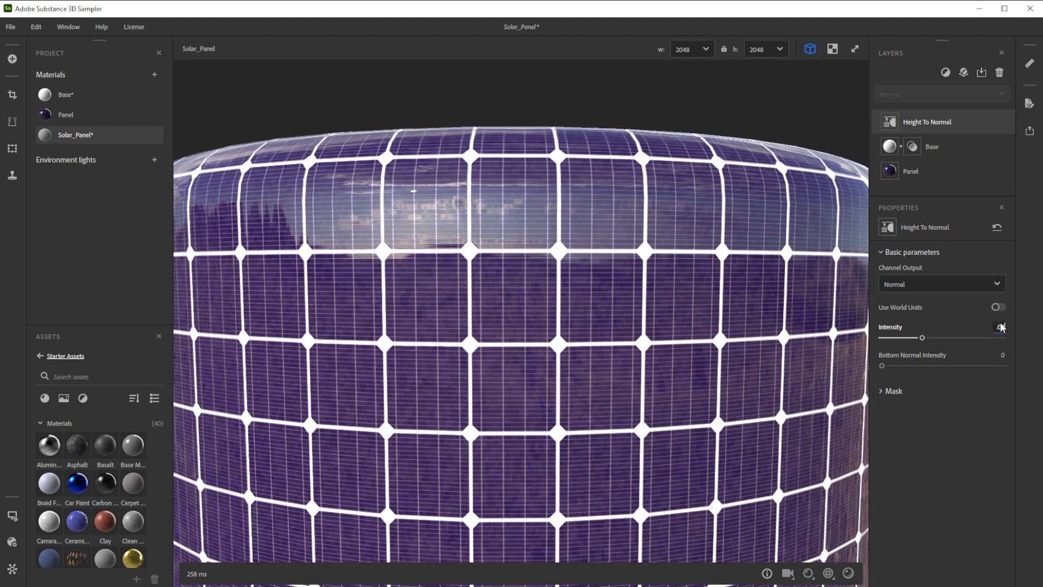
text(.04)
drag(892, 364, 969, 366)
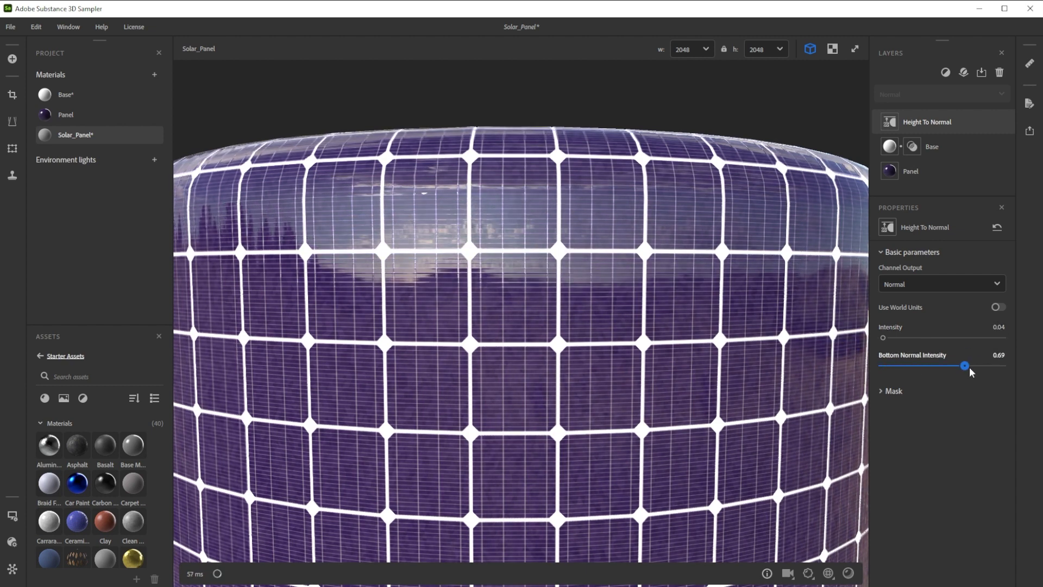
- Add a Height to AO layer with intensity 0.06
click(944, 72)
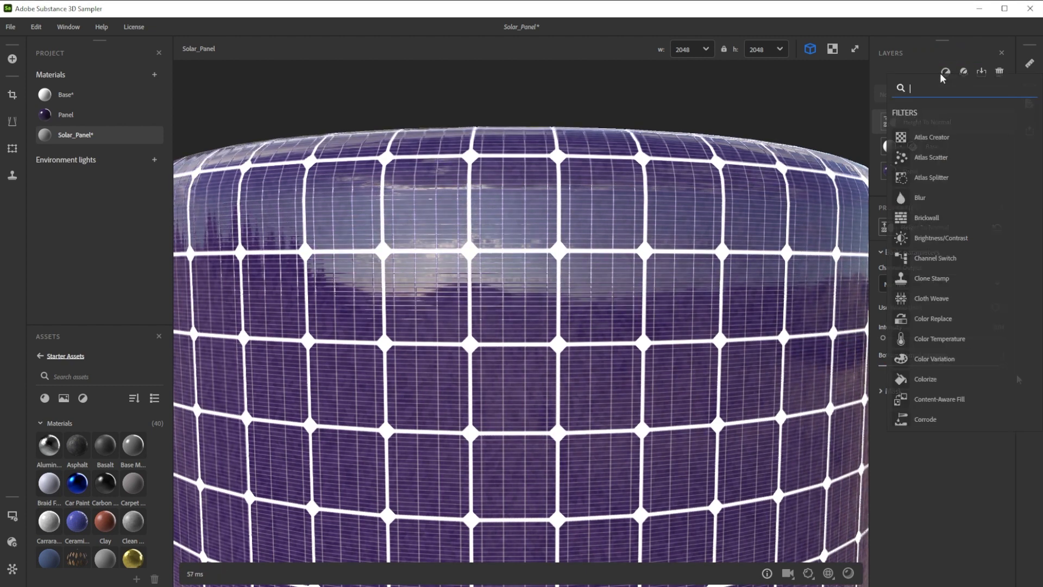
text(hei)
click(925, 158)
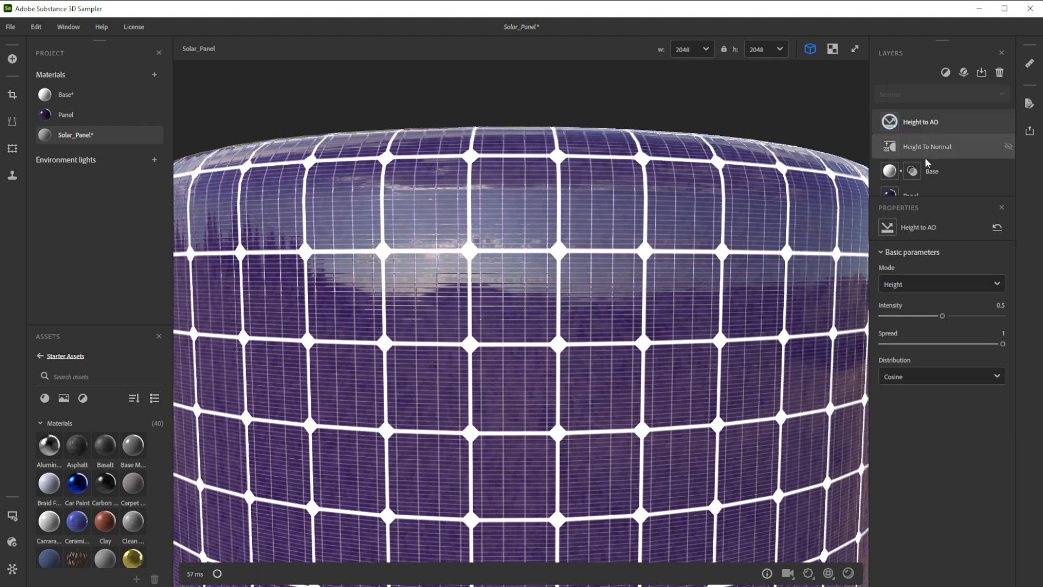
click(1000, 306)
text(0.06)
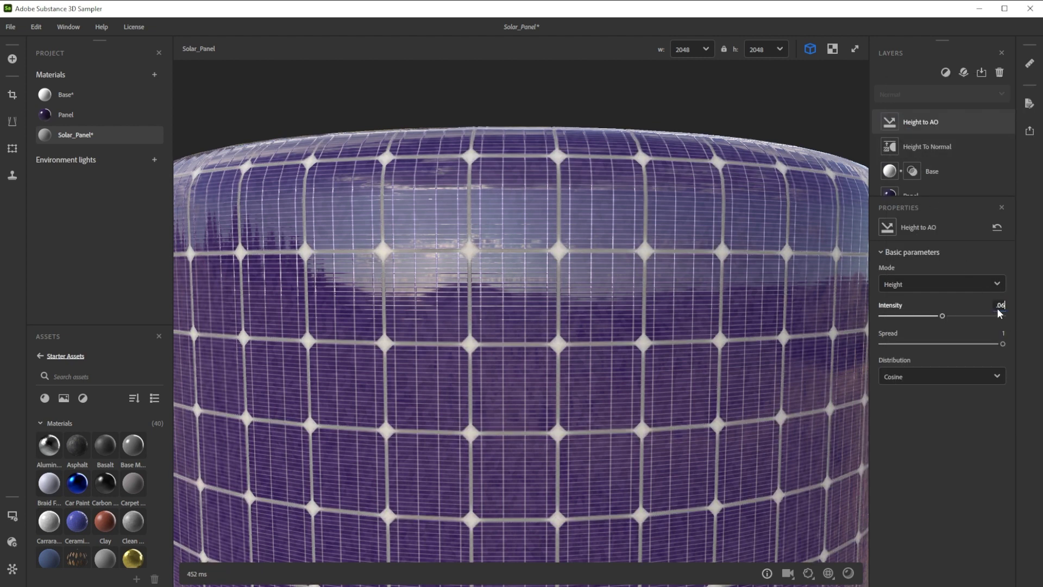
key(Return)
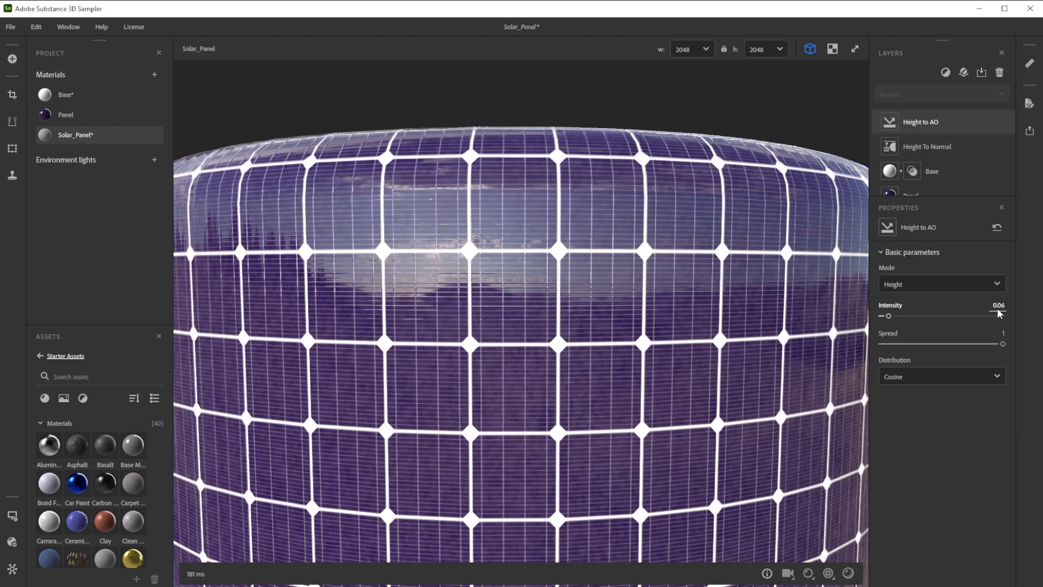
- Add a Smudge/Stain layer with a new random seed and adjusted intensity
click(945, 72)
text(sm)
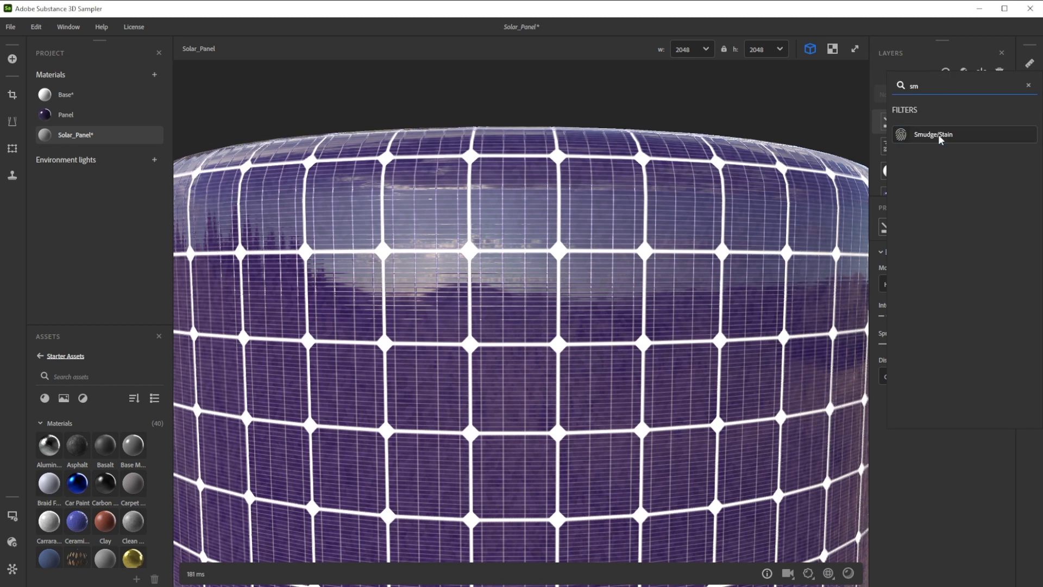
click(938, 135)
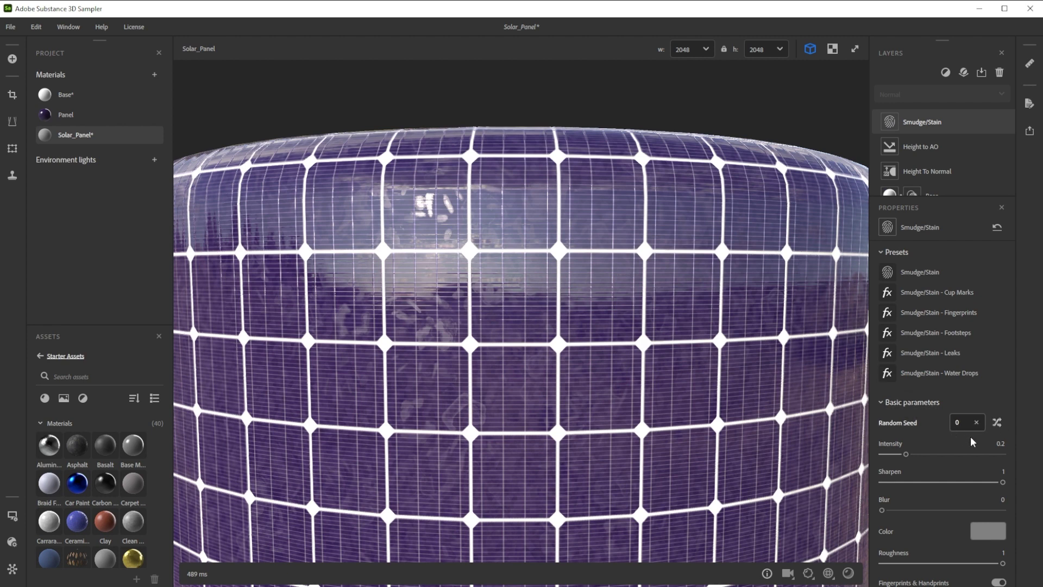
click(998, 423)
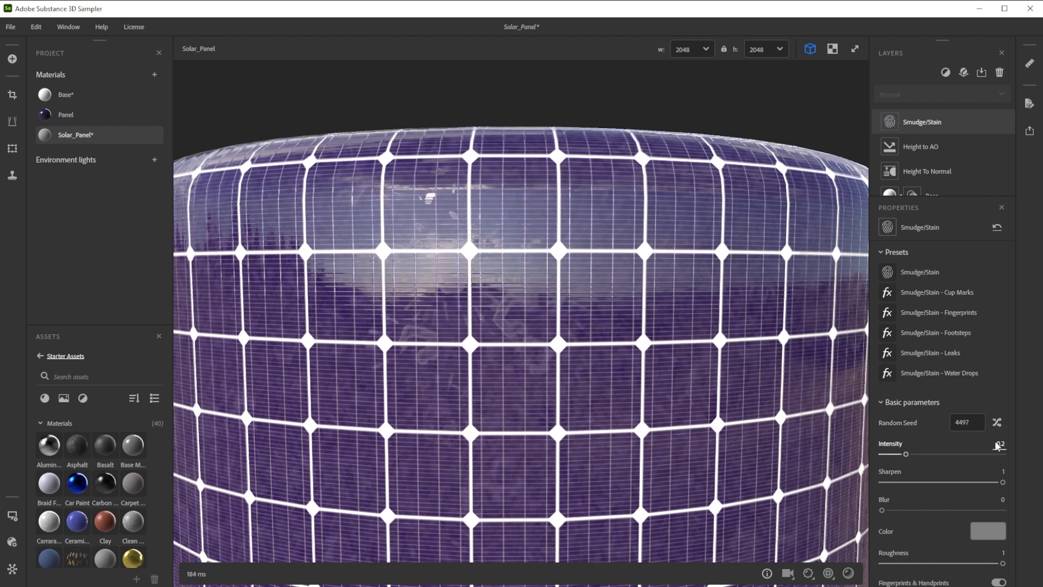
click(999, 444)
key(Return)
- Set the fingerprint size to 0.2 and handprint density to 0.8
scroll(976, 475, down, 5)
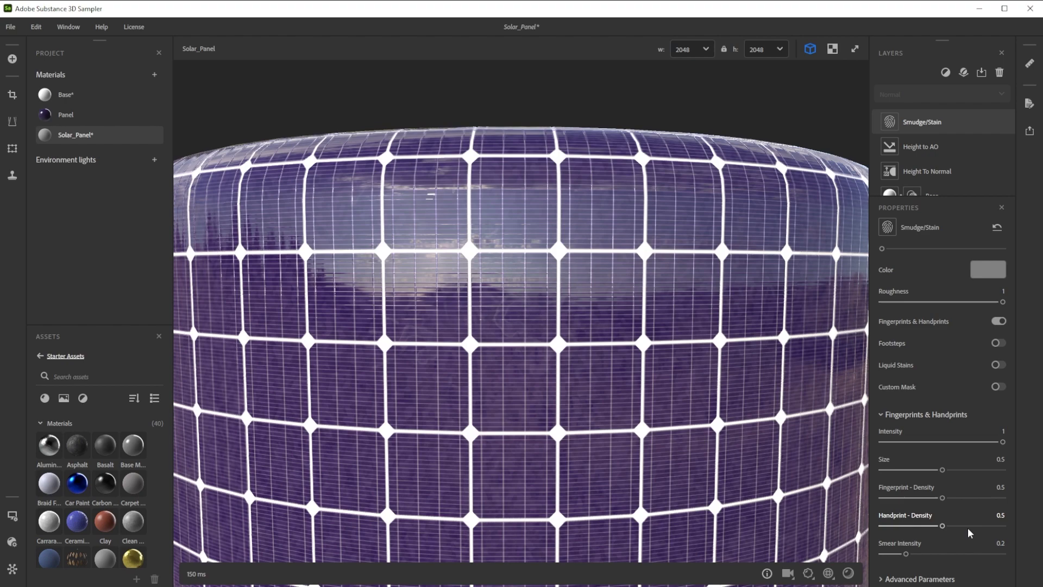
click(1000, 459)
text(.2)
key(Return)
click(1000, 515)
text(.8)
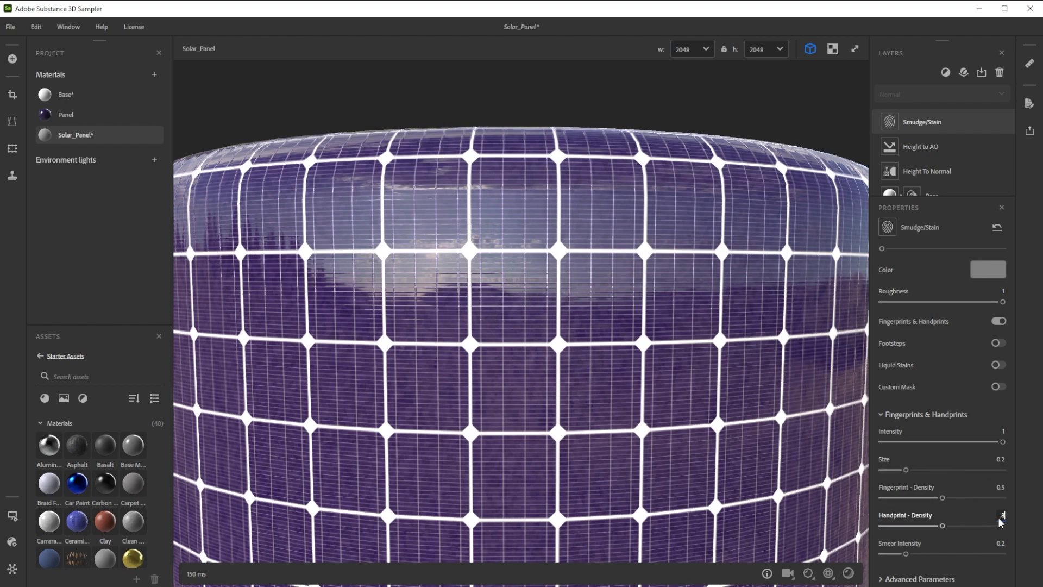
key(Return)
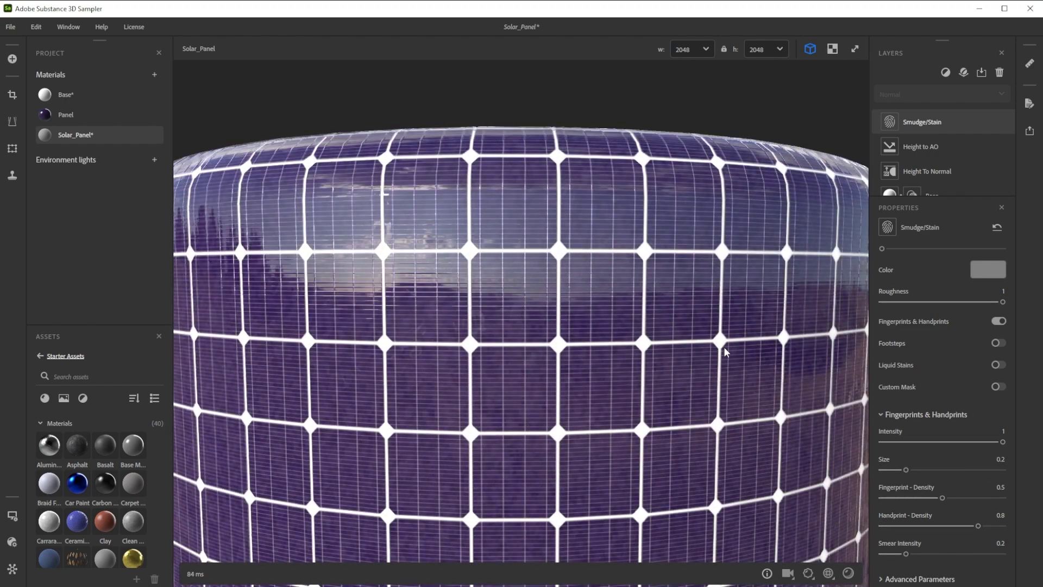
- Switch the viewer environment from Mondarrain 3 to Panorama and rotate the lighting across the panels
click(12, 515)
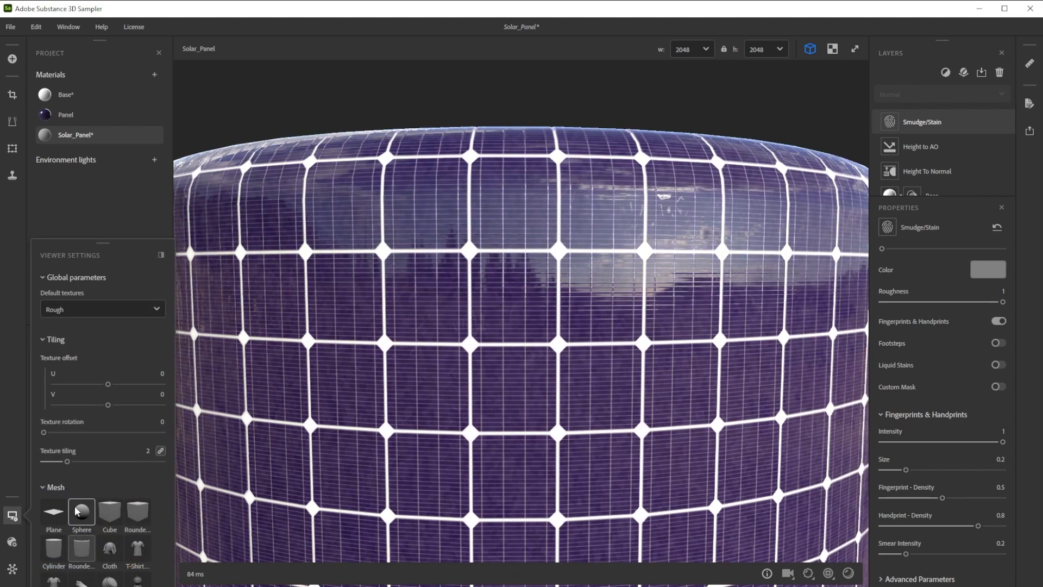
scroll(76, 511, down, 10)
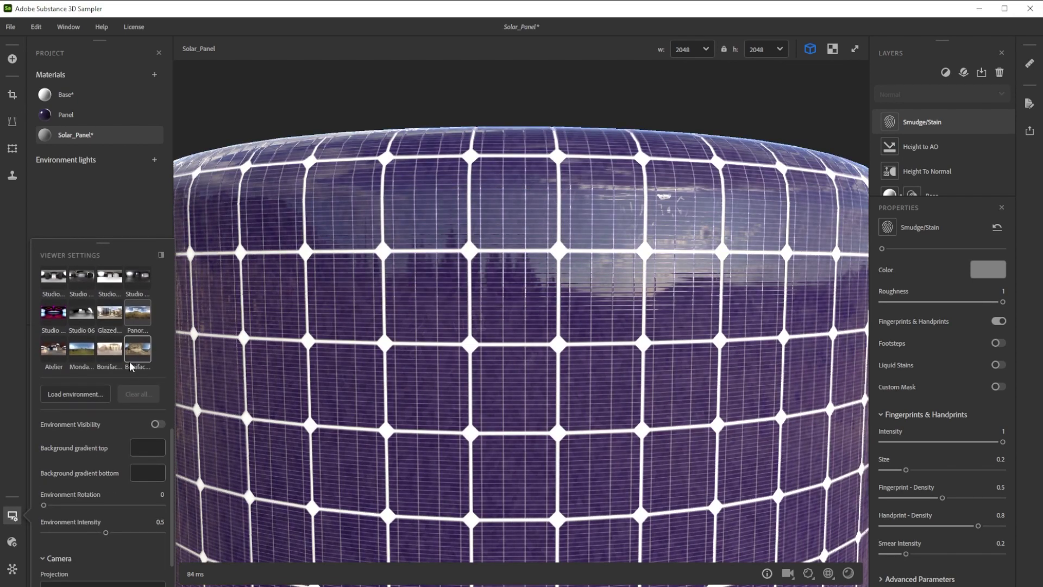
click(129, 360)
click(86, 354)
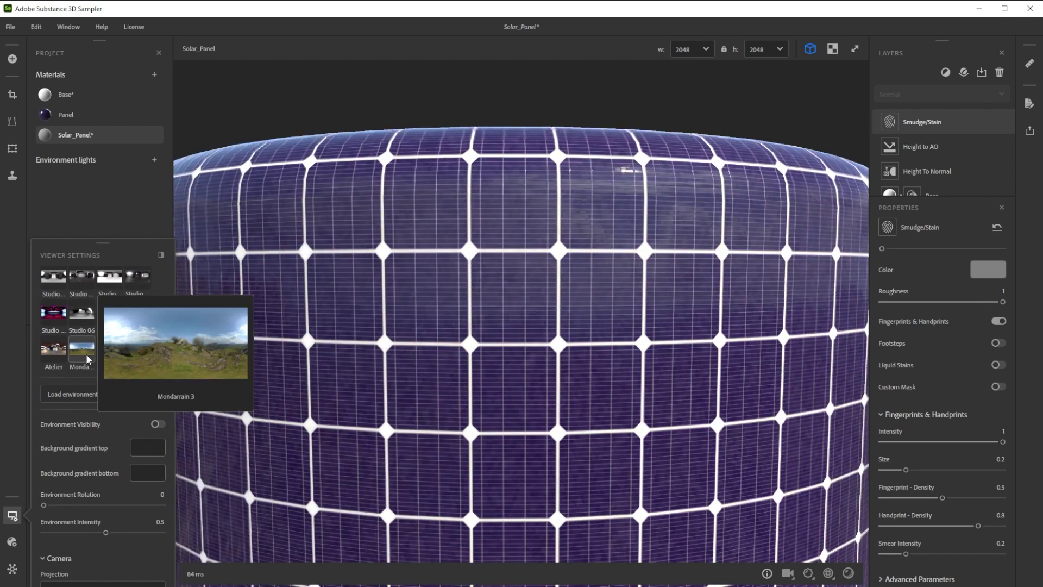
click(138, 319)
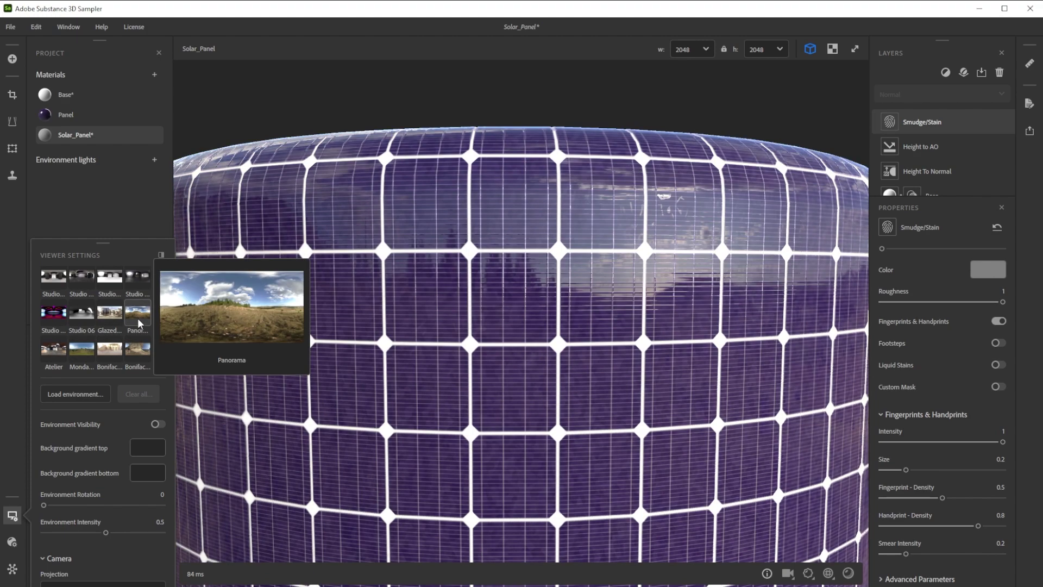
shift+right_drag(429, 374, 970, 408)
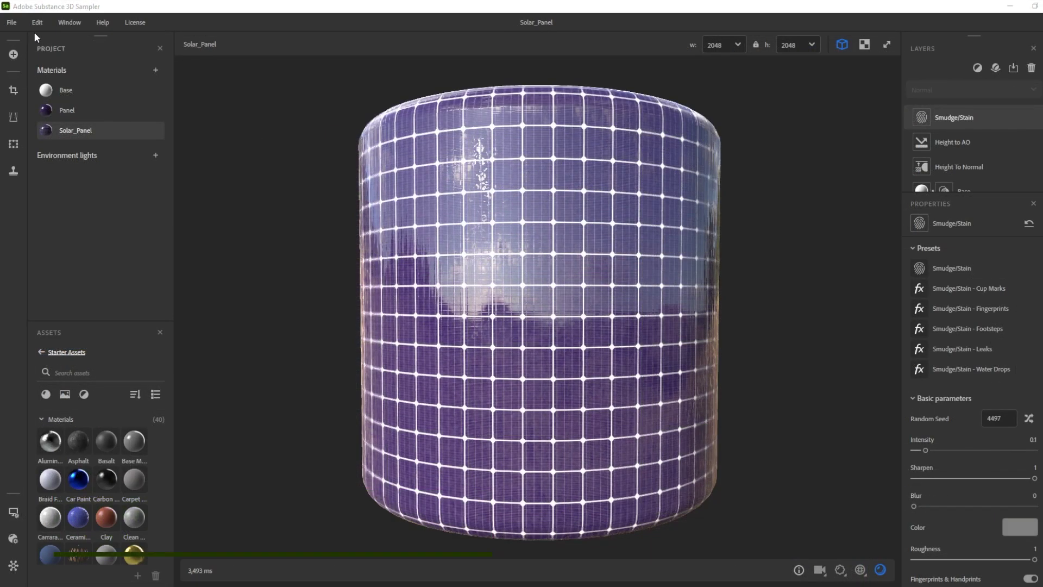
- Save the project as Solar_Panel.ssa, replacing the existing archive
click(12, 22)
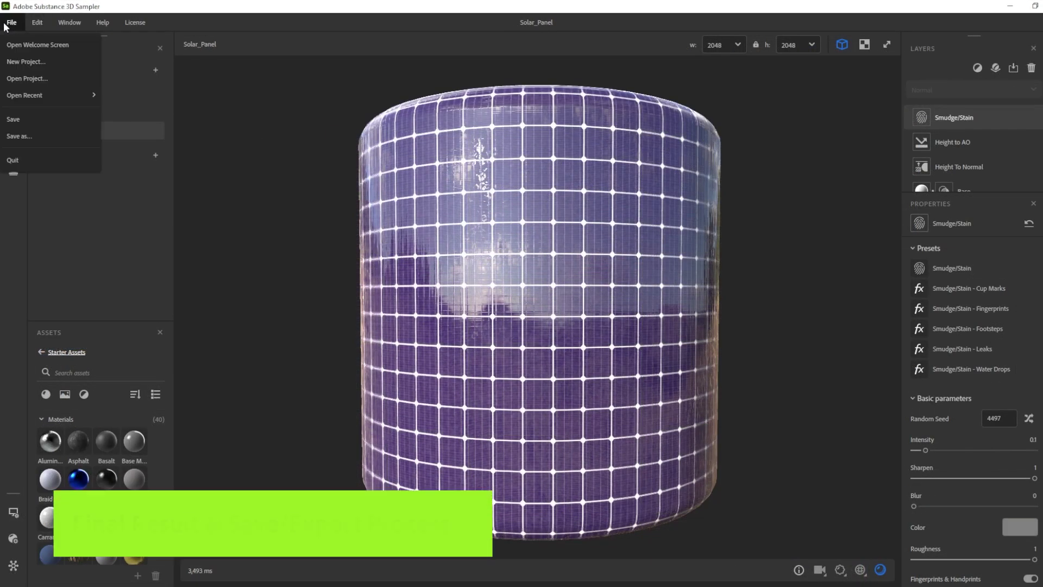
click(22, 136)
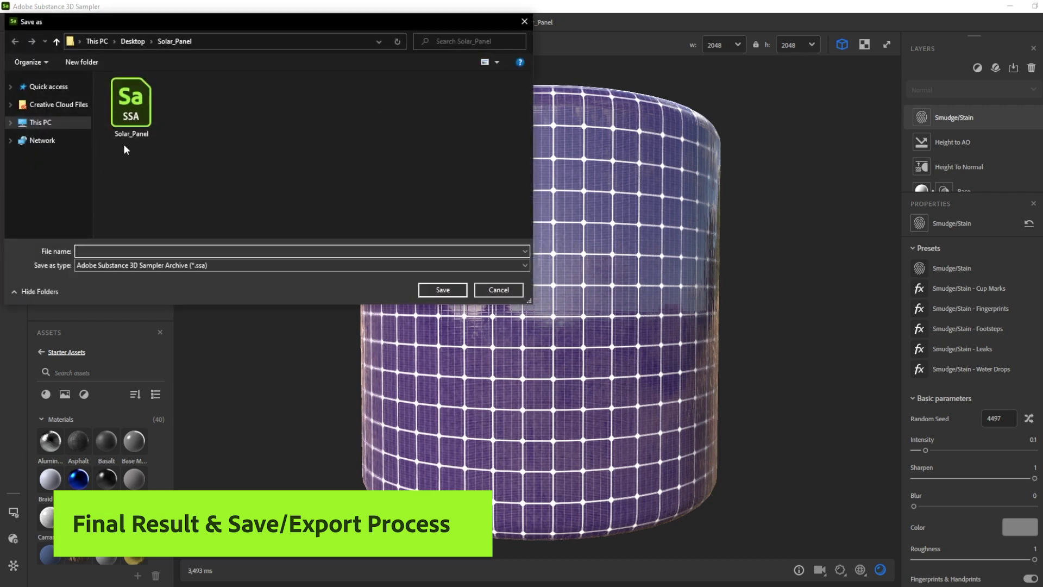
click(132, 103)
click(433, 290)
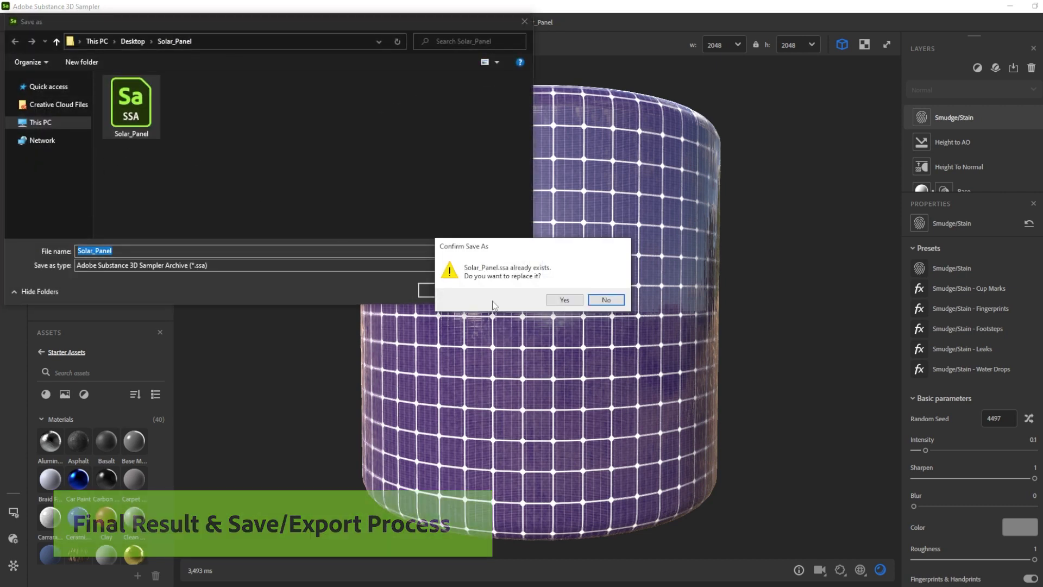
click(563, 299)
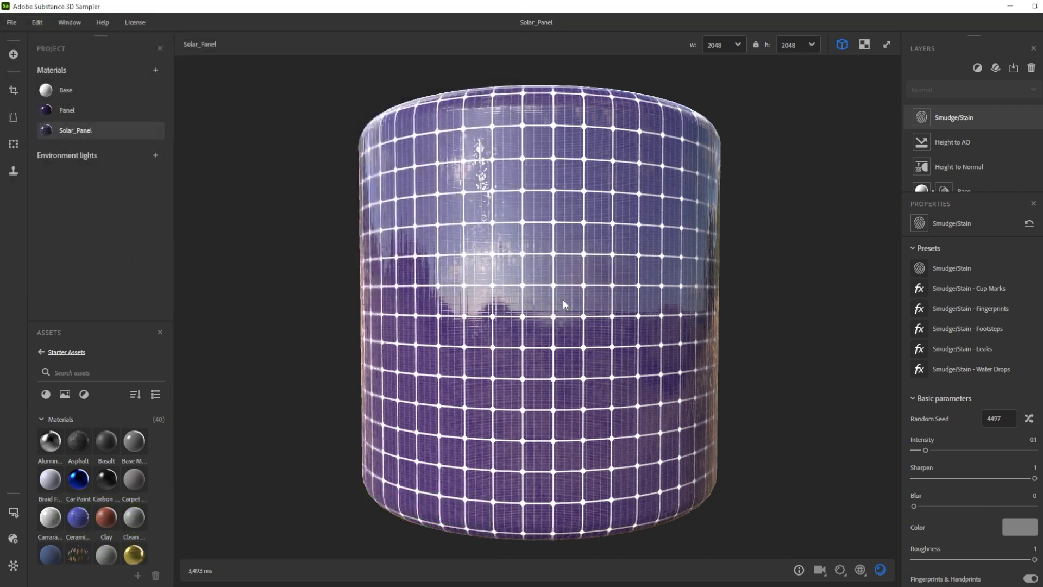
- Send the material to Substance 3D Designer and export it as an sbsar asset
click(1032, 131)
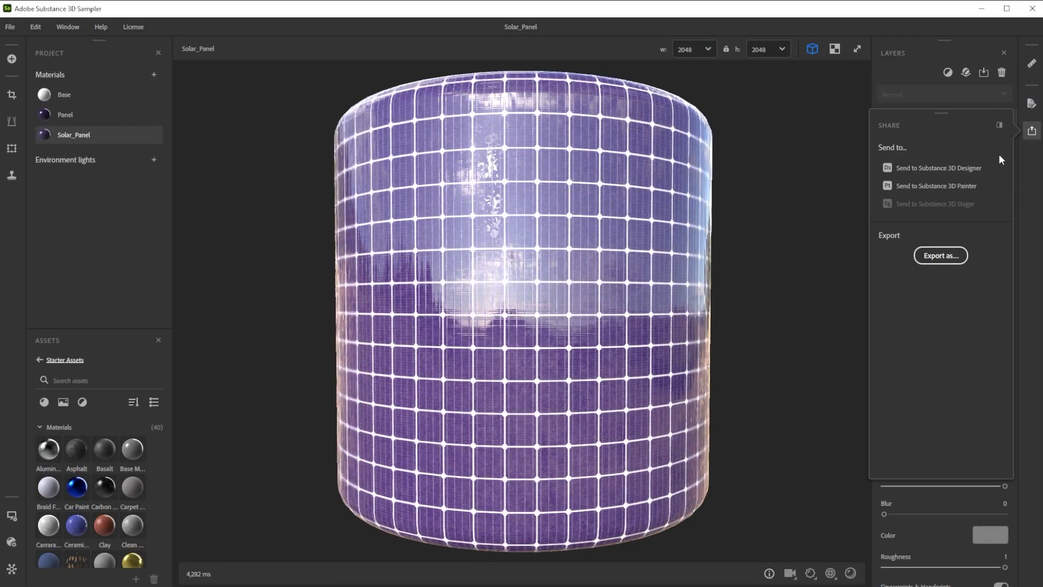
click(945, 169)
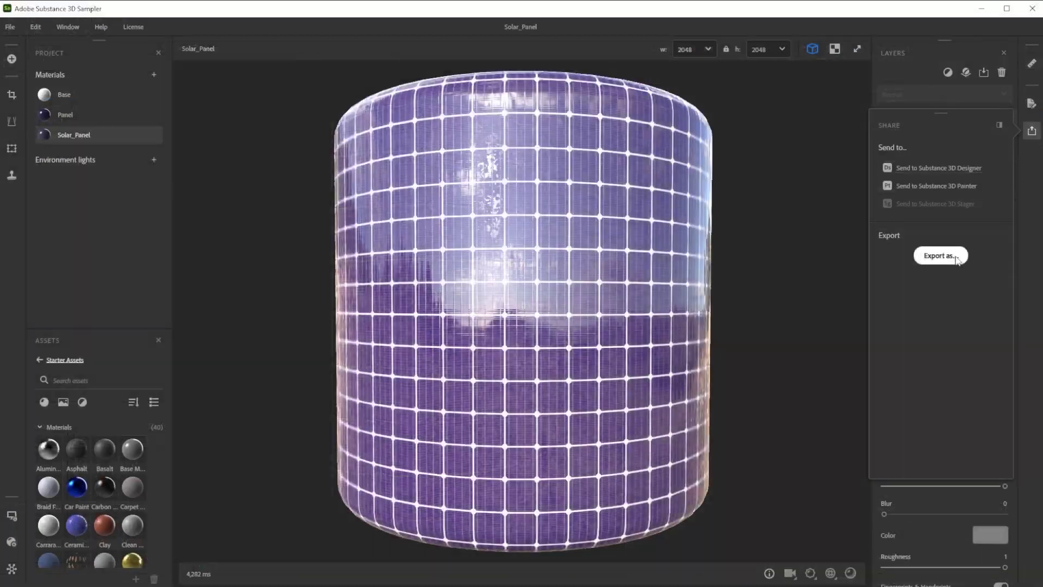
click(941, 256)
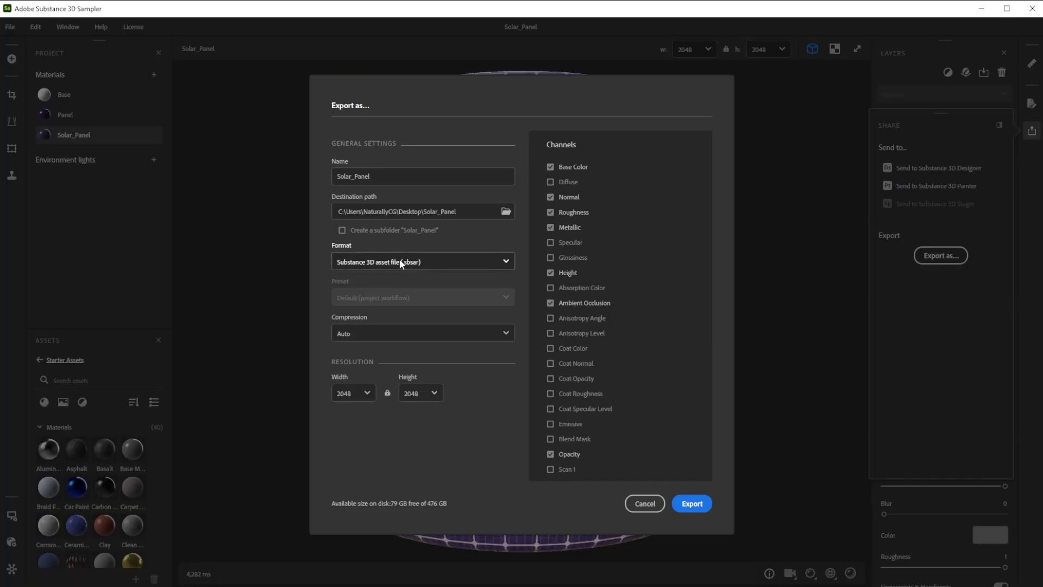
click(691, 504)
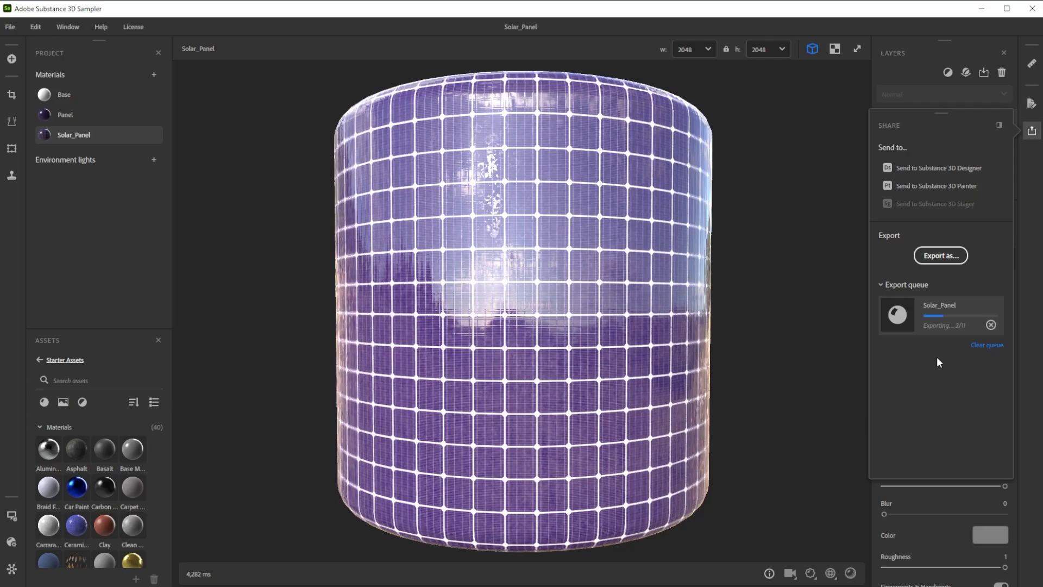
- Clear the finished export from the queue and export the material as PNG textures
click(992, 325)
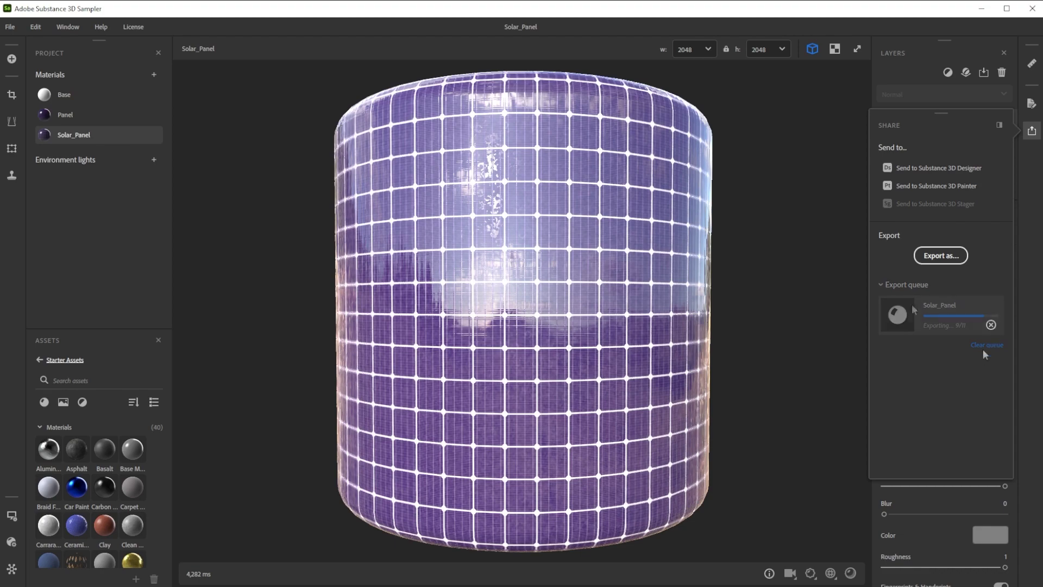
click(950, 258)
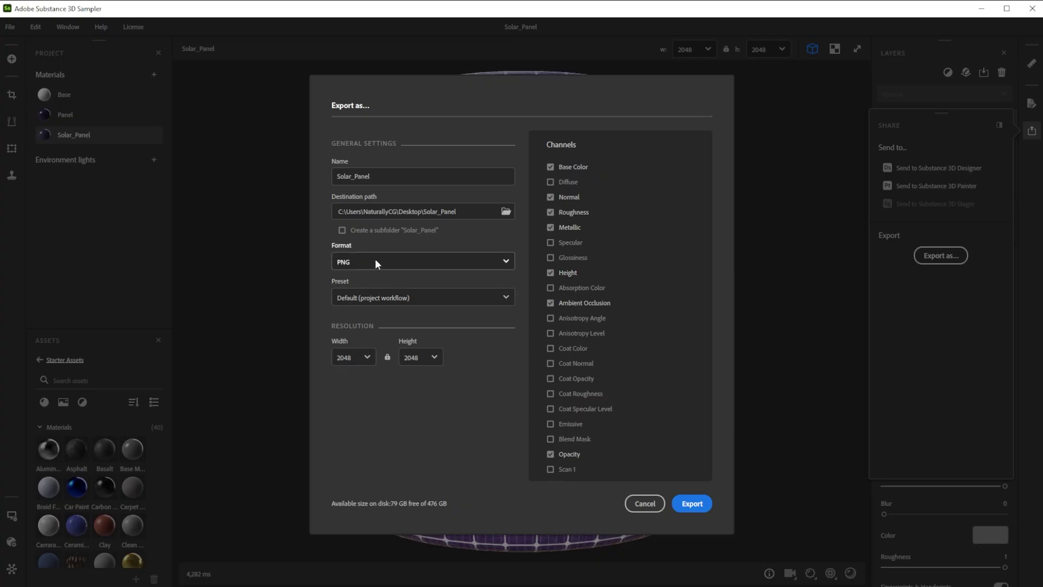
click(691, 504)
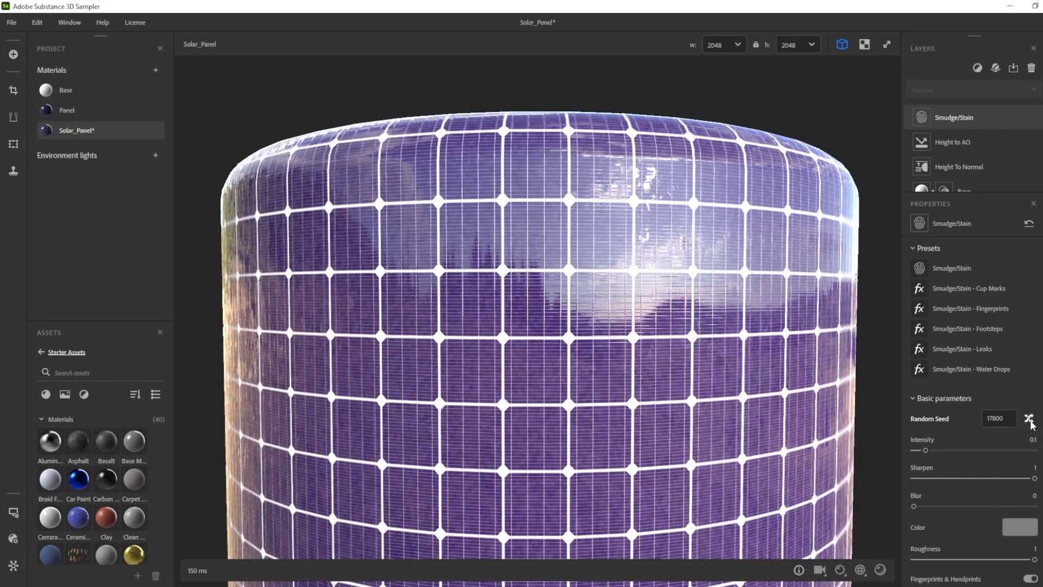
- Apply the Smudge/Stain - Water Drops preset and raise smudge intensity from 0.1 to 0.2
click(999, 370)
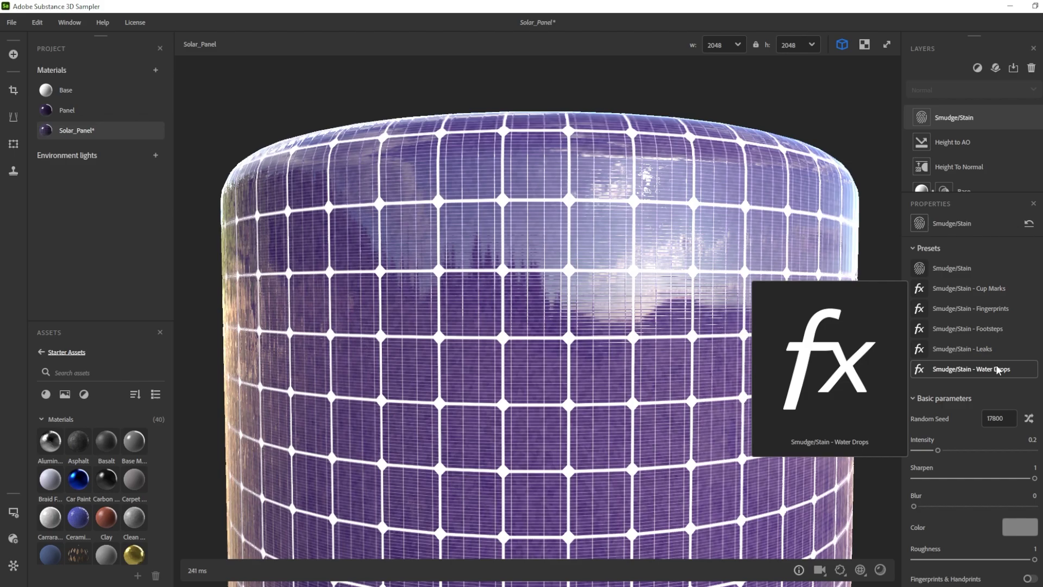
drag(938, 451, 1025, 451)
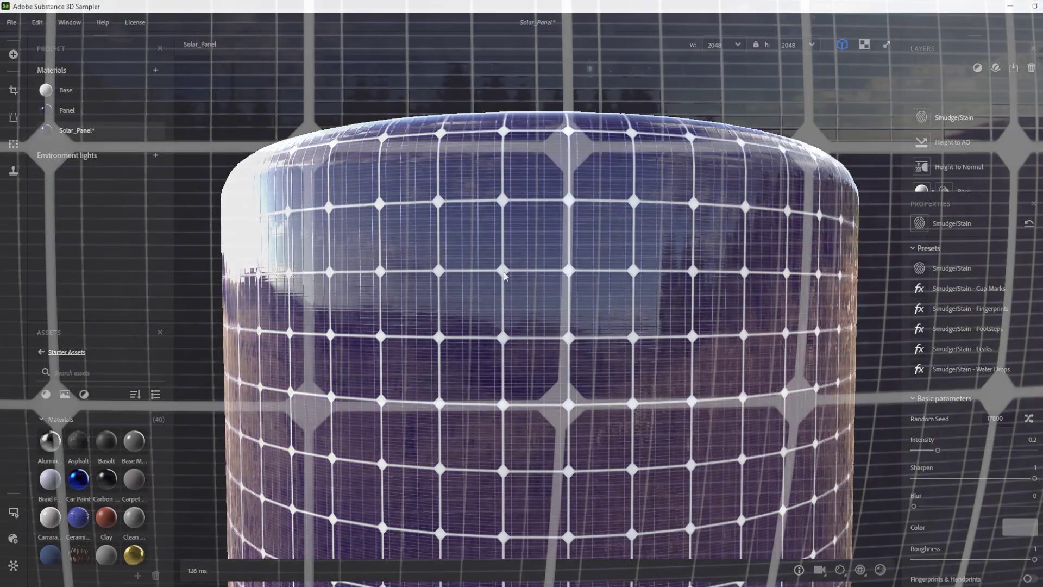